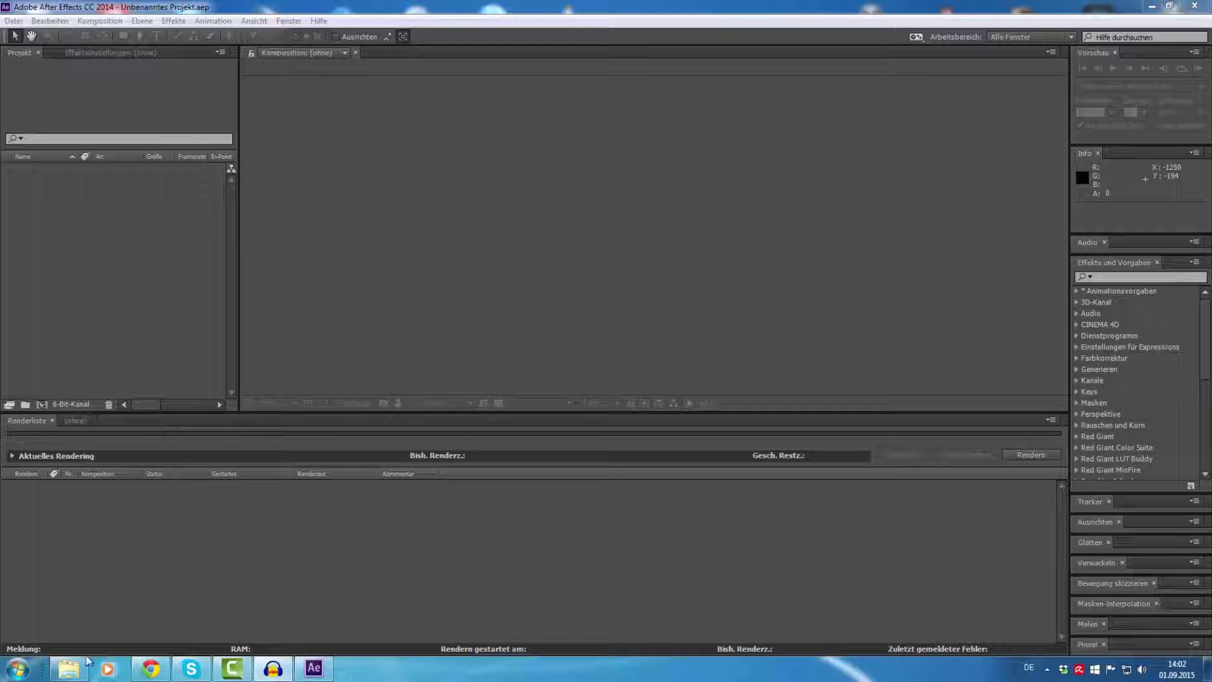
Import C4D.c4d from Explorer into the Project panel and open its composition.
{"action": "left_click", "coordinate": [69, 672]}
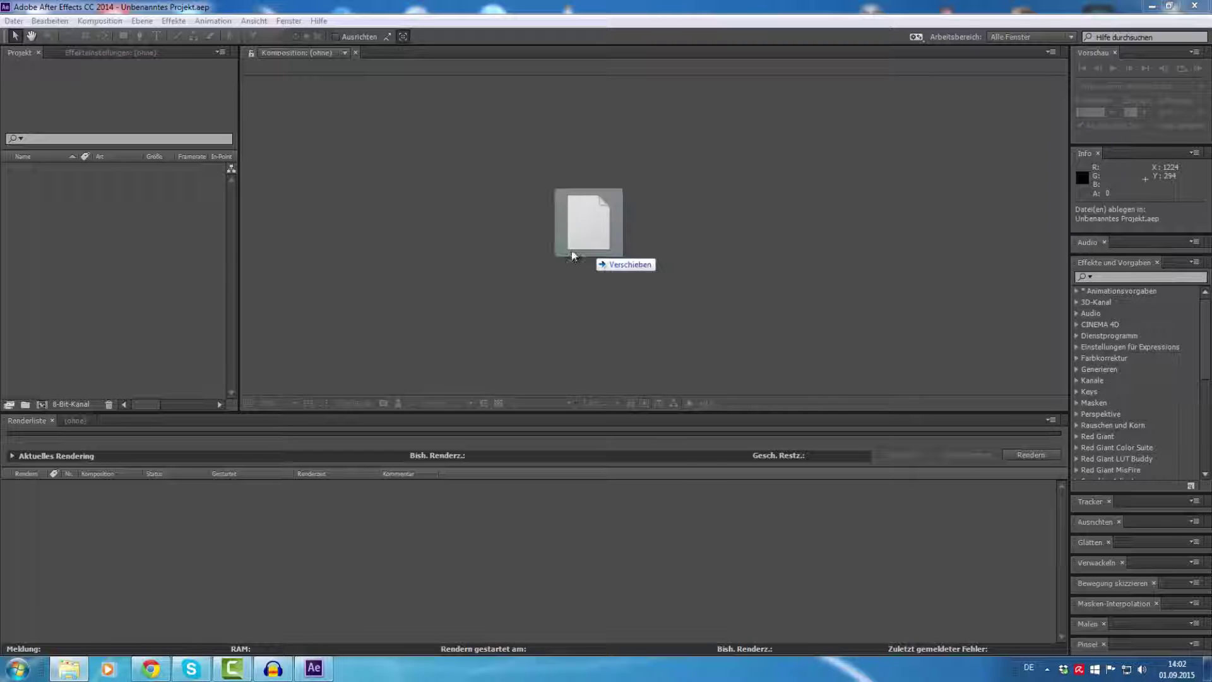
{"action": "left_click_drag", "start_coordinate": [587, 250], "coordinate": [146, 242]}
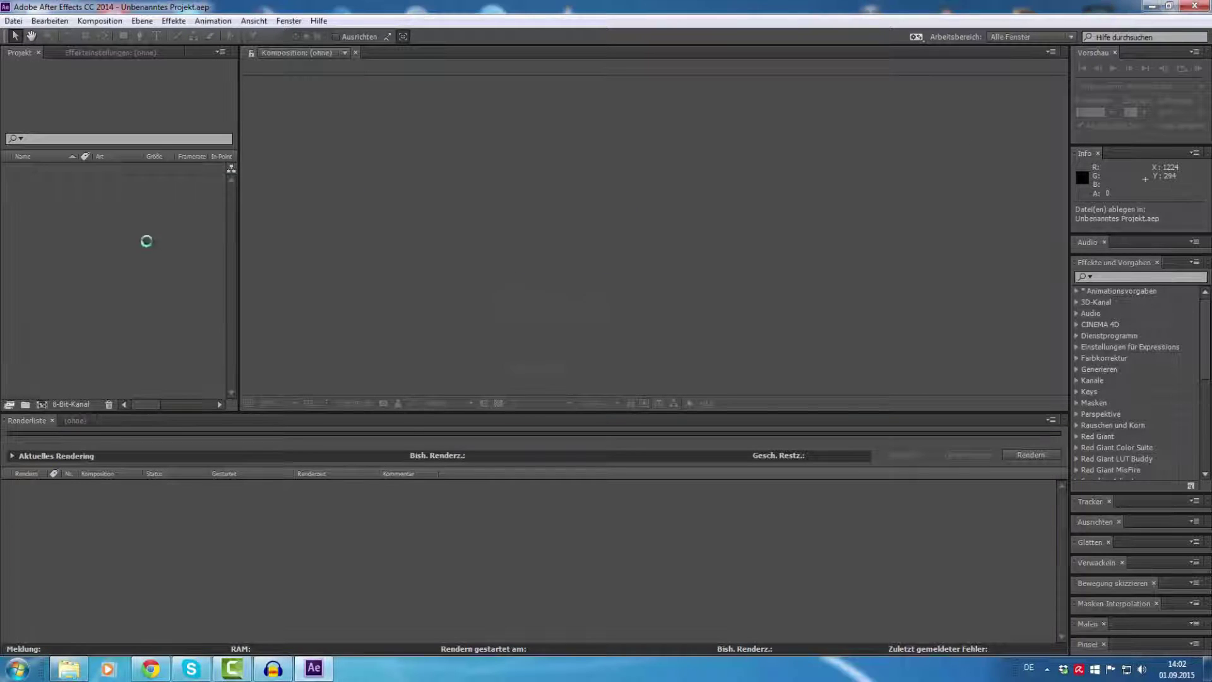
{"action": "left_click", "coordinate": [8, 168]}
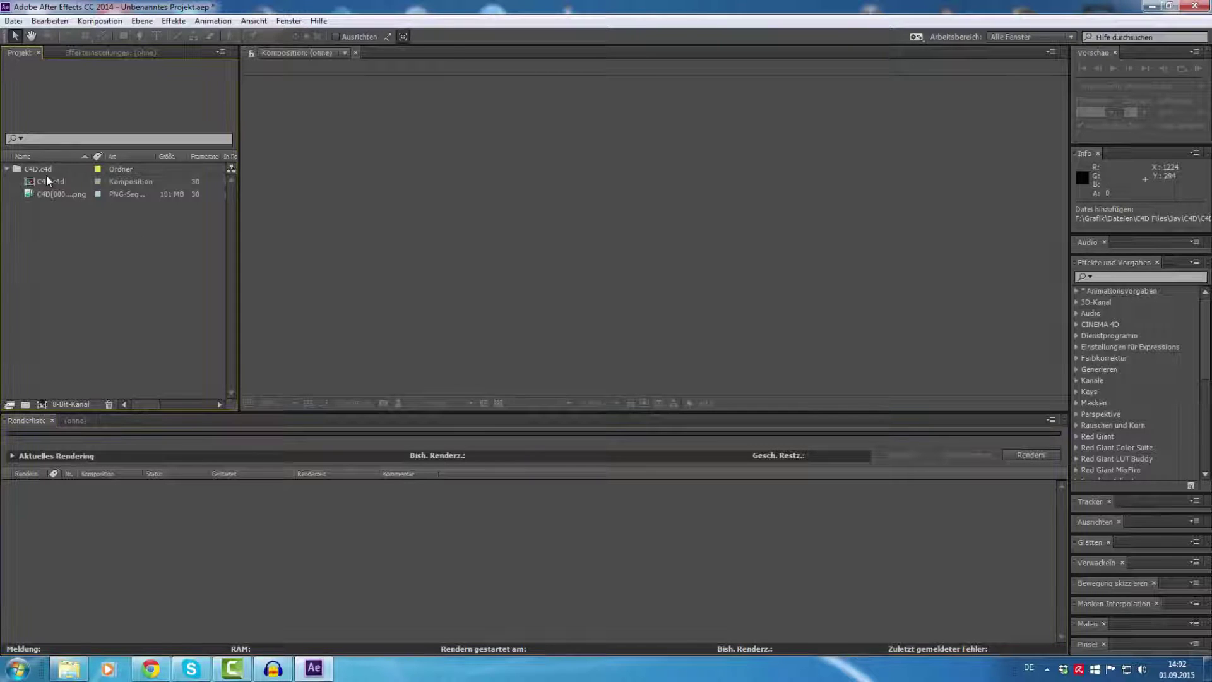
{"action": "double_click", "coordinate": [46, 181]}
Delete the ten Licht light layers, keeping only the Kamera and PNG-sequence layers.
{"action": "left_click", "coordinate": [124, 576]}
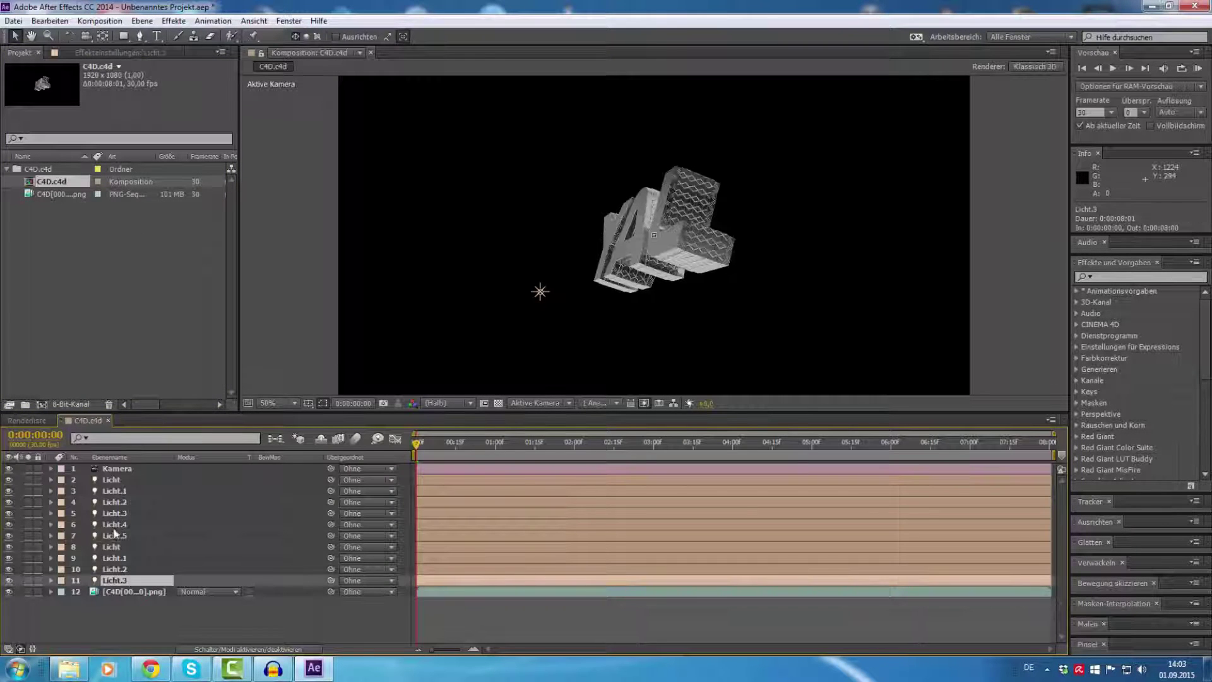
{"action": "left_click", "coordinate": [115, 480], "text": "shift"}
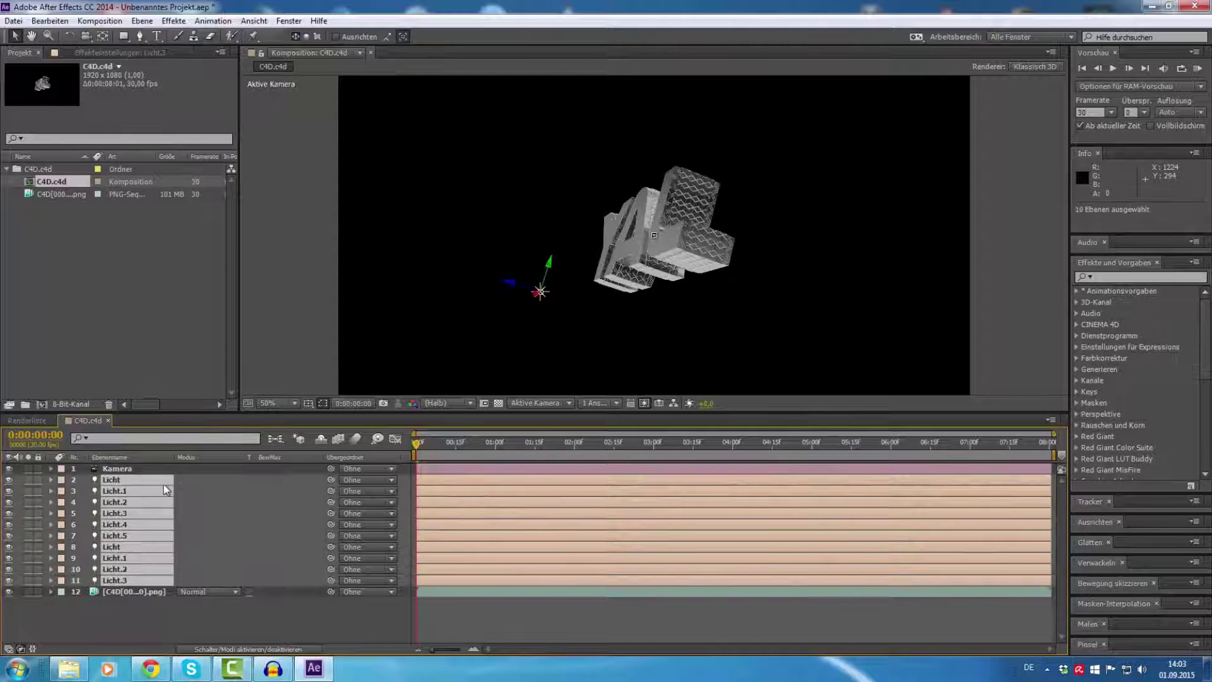
{"action": "key", "text": "Delete"}
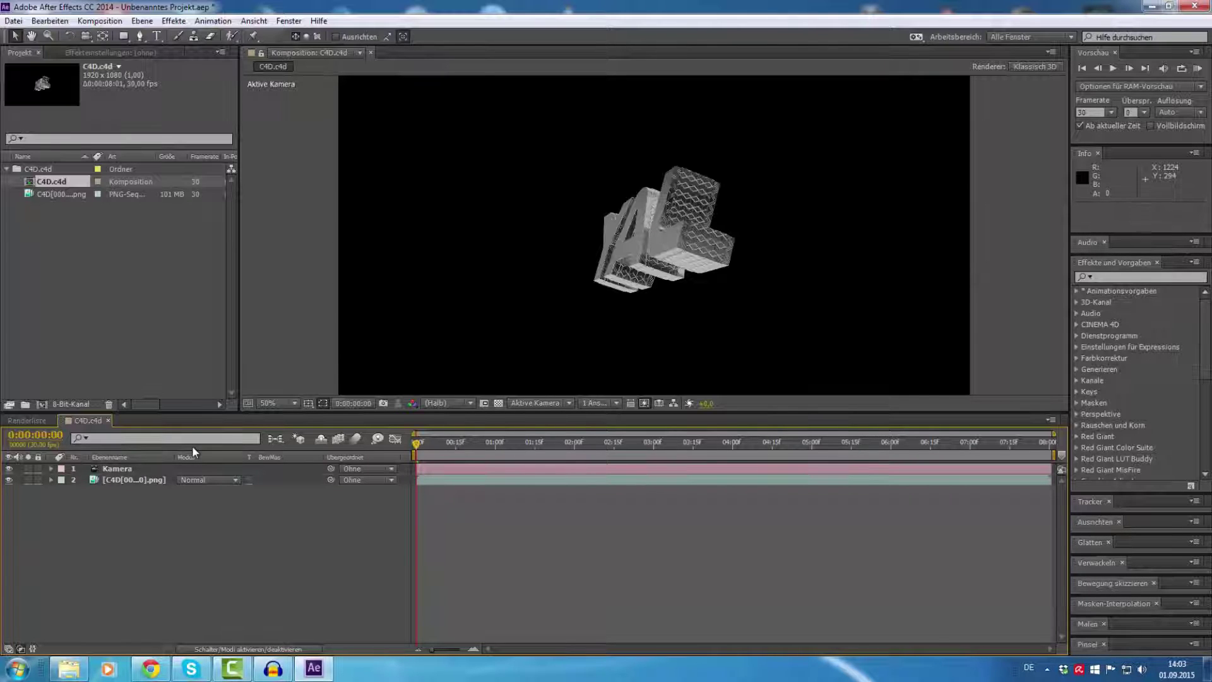
Create a black solid with Ctrl+Y and move it to the bottom of the layer stack.
{"action": "key", "text": "ctrl+y"}
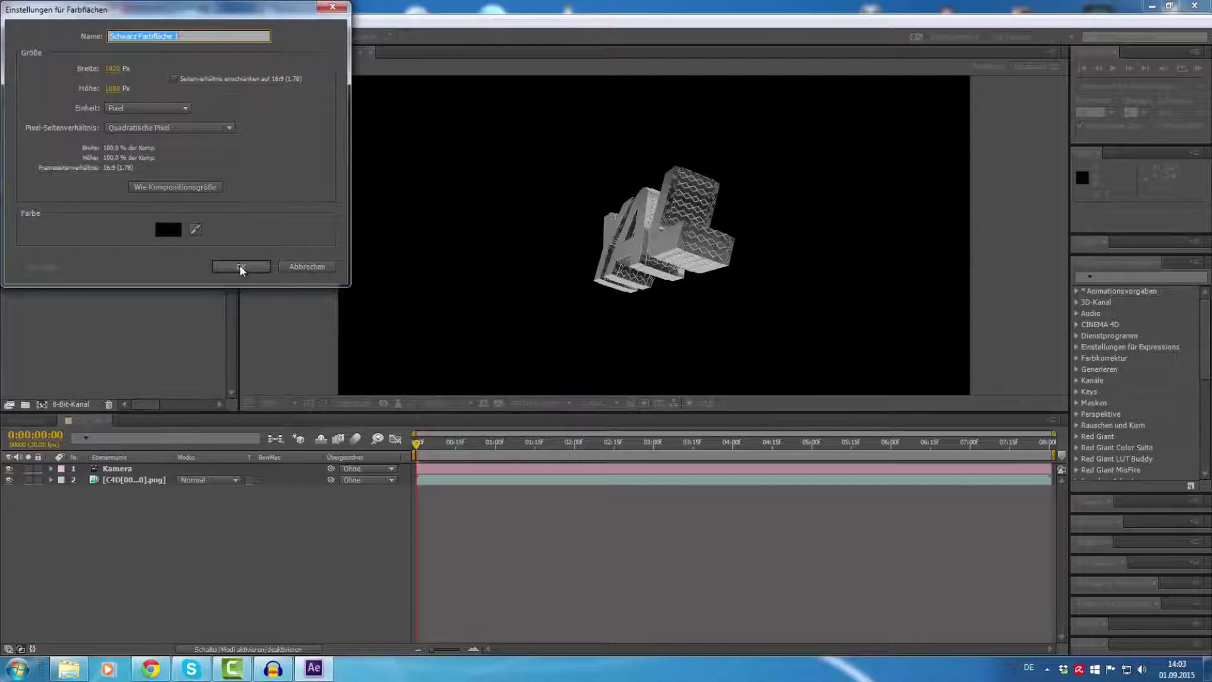
{"action": "left_click", "coordinate": [240, 267]}
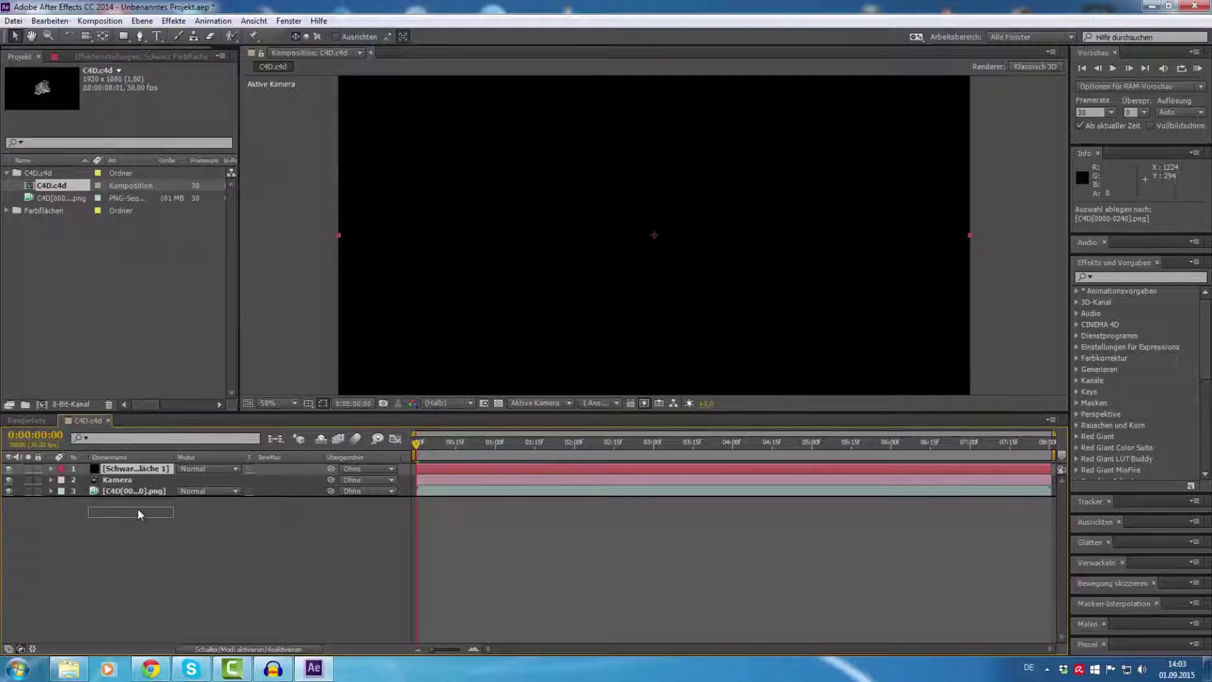
{"action": "left_click_drag", "start_coordinate": [136, 469], "coordinate": [138, 509]}
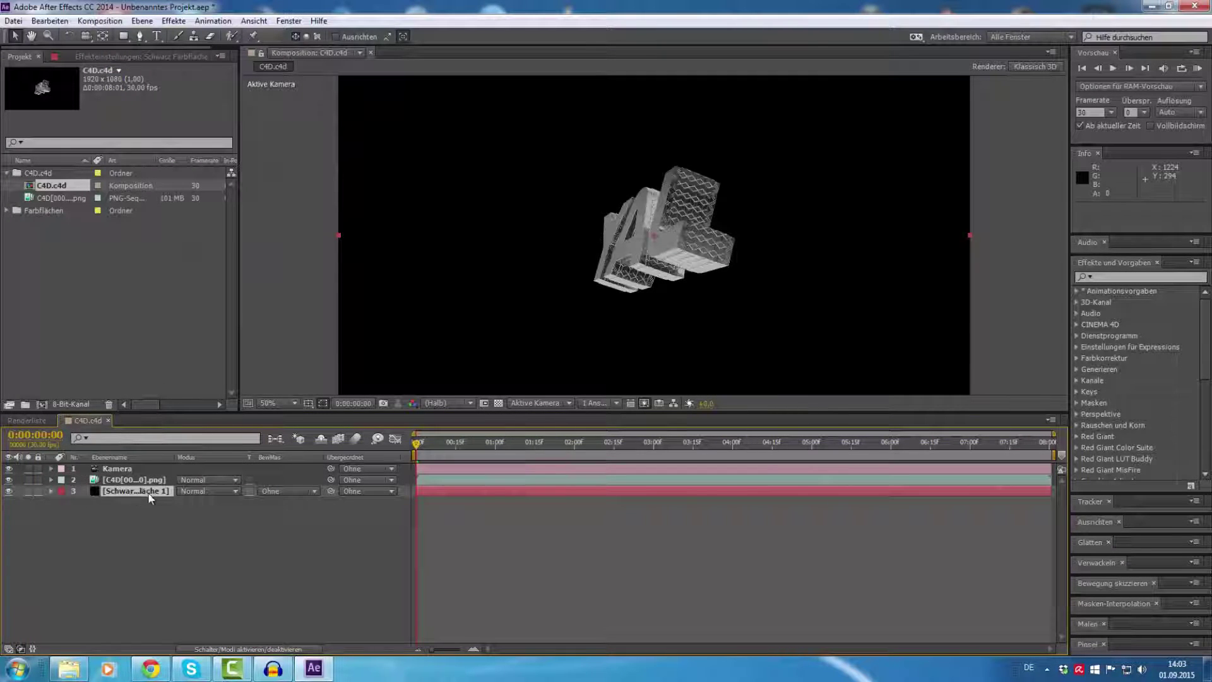
Apply Effekte > Trapcode > Form to the black solid.
{"action": "left_click", "coordinate": [173, 23]}
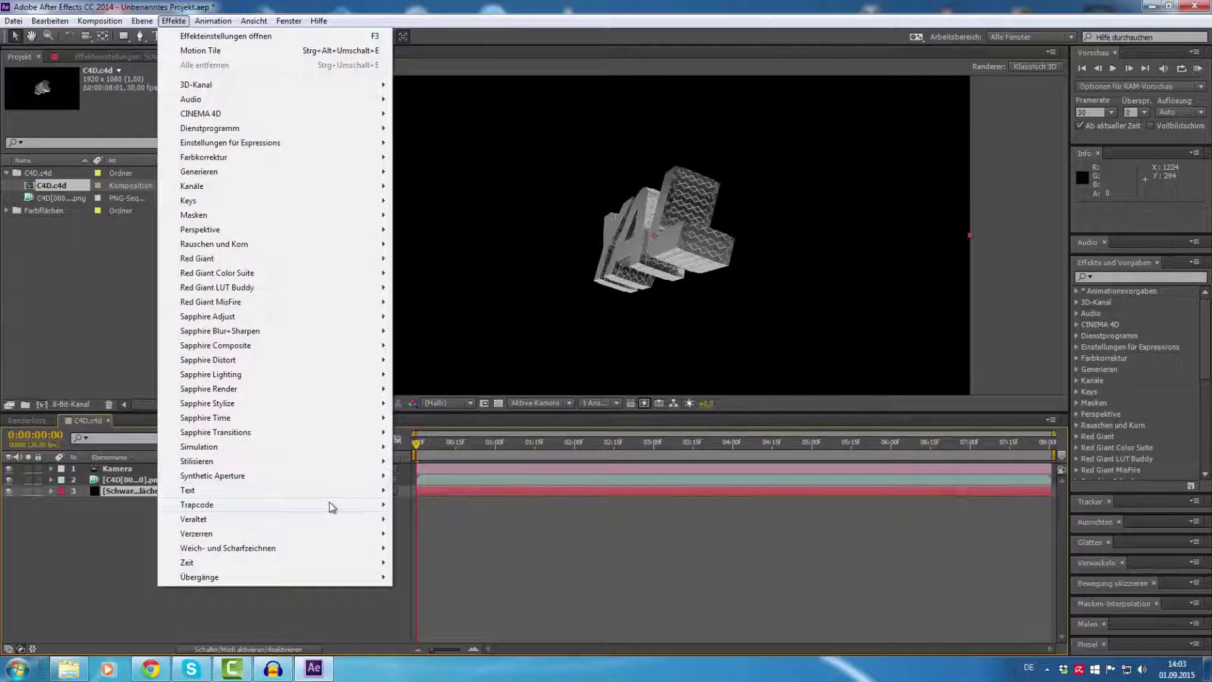
{"action": "mouse_move", "coordinate": [351, 502]}
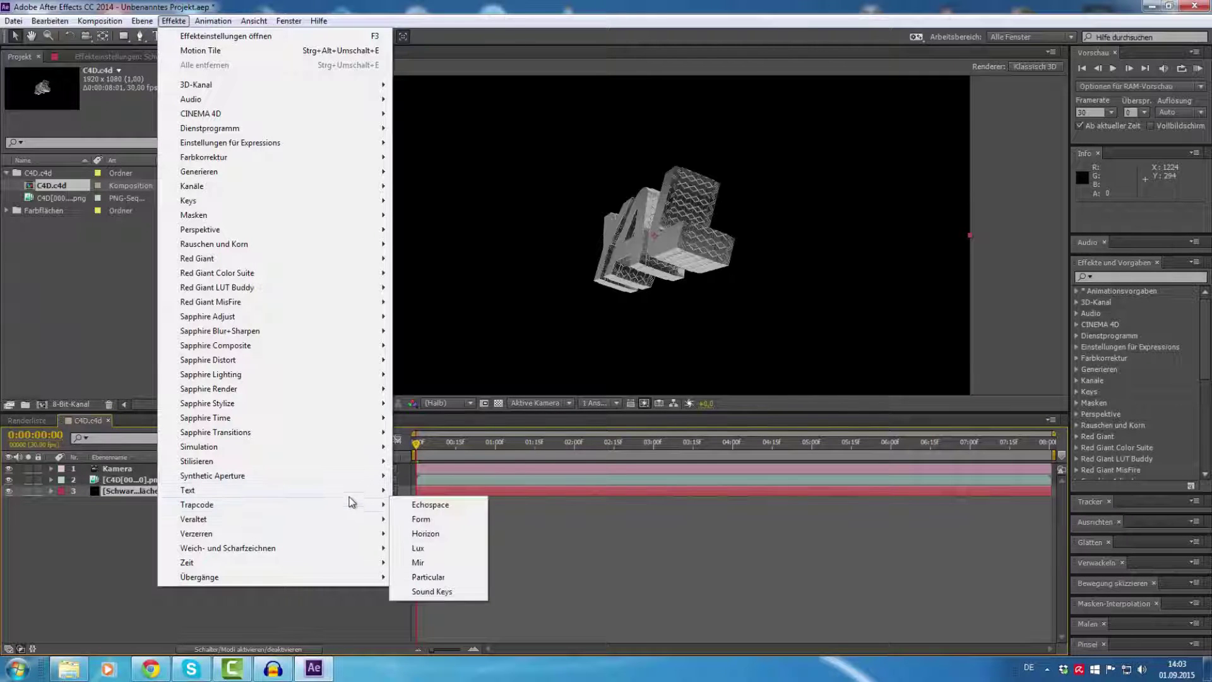
{"action": "left_click", "coordinate": [433, 521]}
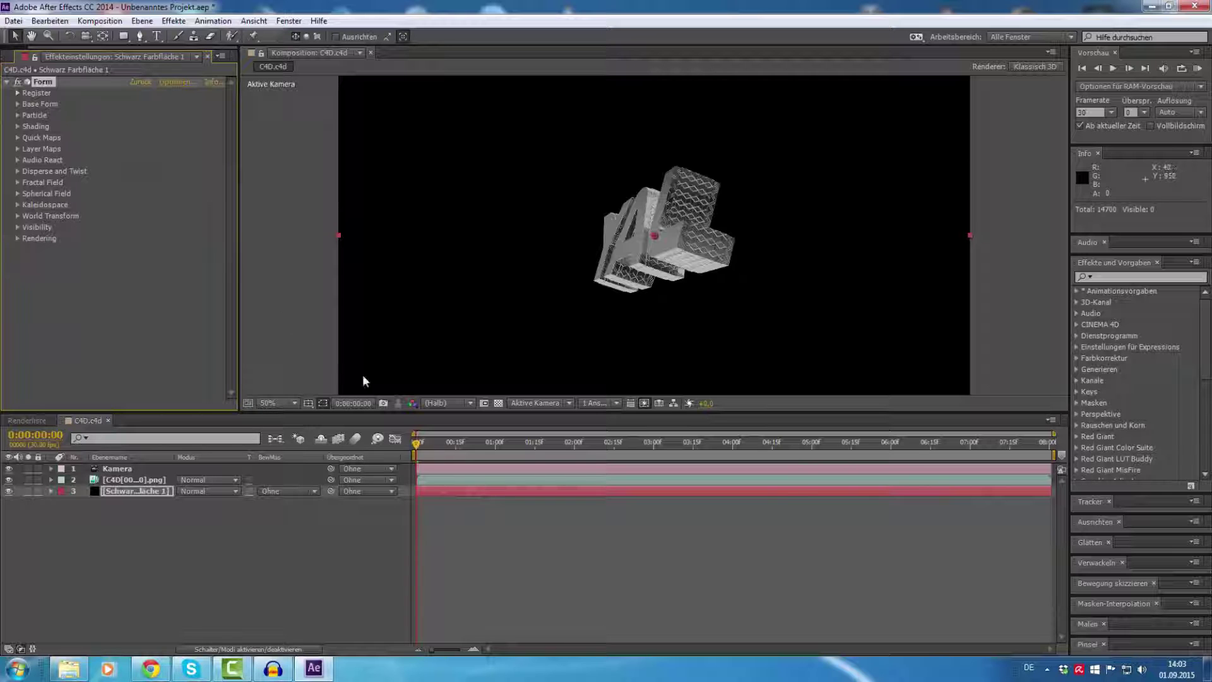
Set Form's Base Form Size X and Size Y to 2500 at a frame showing JAY.
{"action": "left_click_drag", "start_coordinate": [486, 447], "coordinate": [527, 456]}
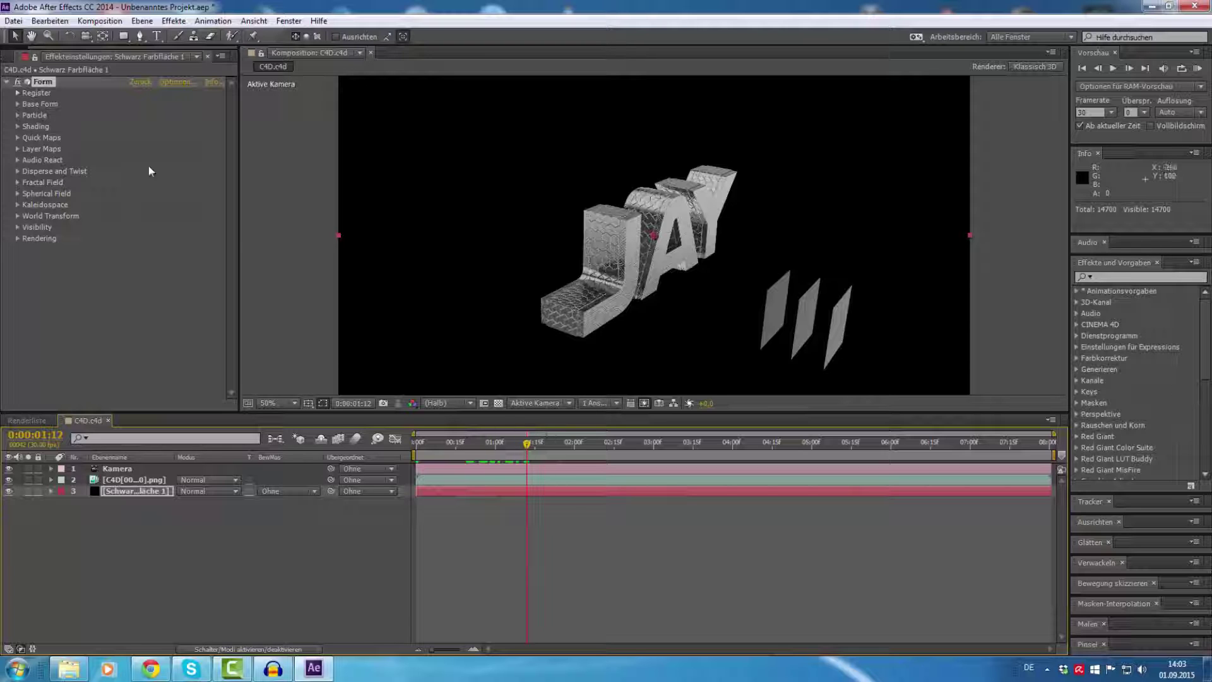
{"action": "left_click", "coordinate": [13, 103]}
{"action": "left_click", "coordinate": [19, 105]}
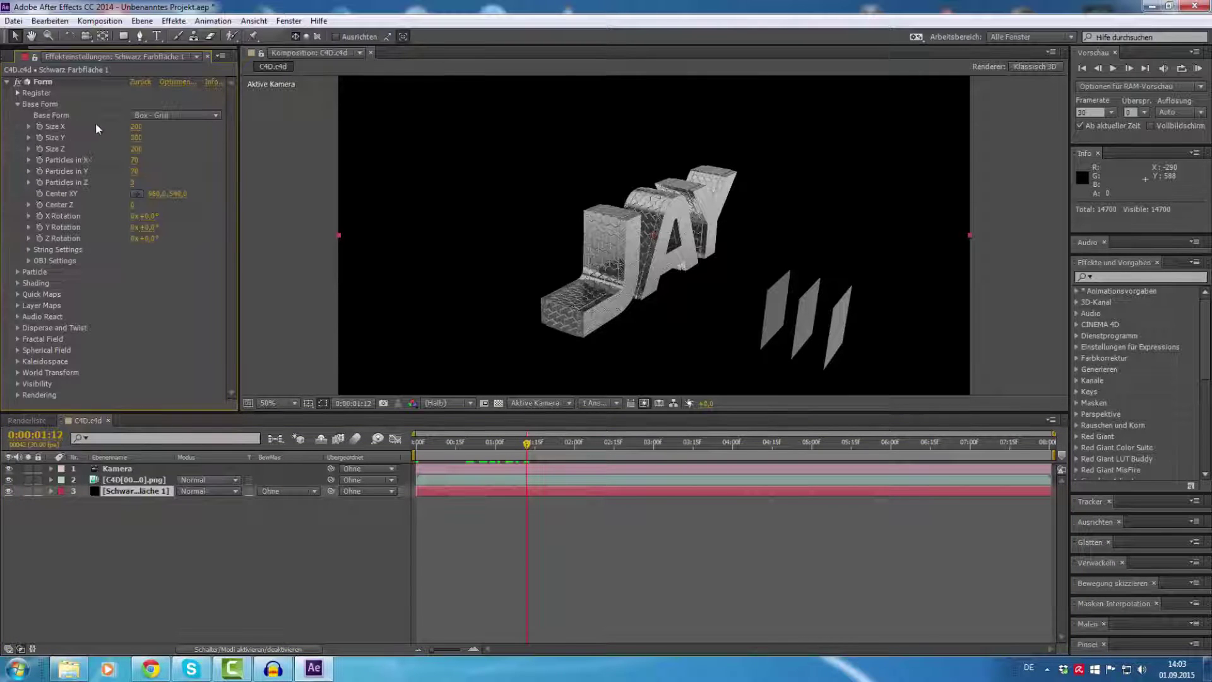
{"action": "left_click", "coordinate": [136, 126]}
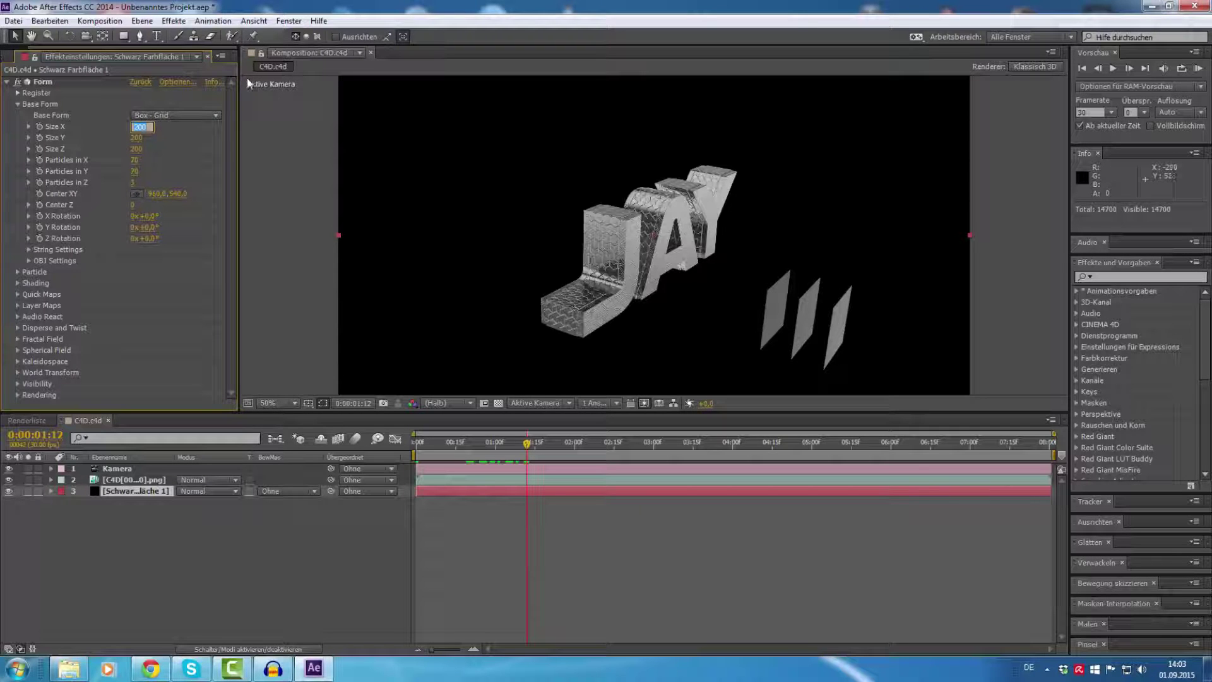
{"action": "type", "text": "2500"}
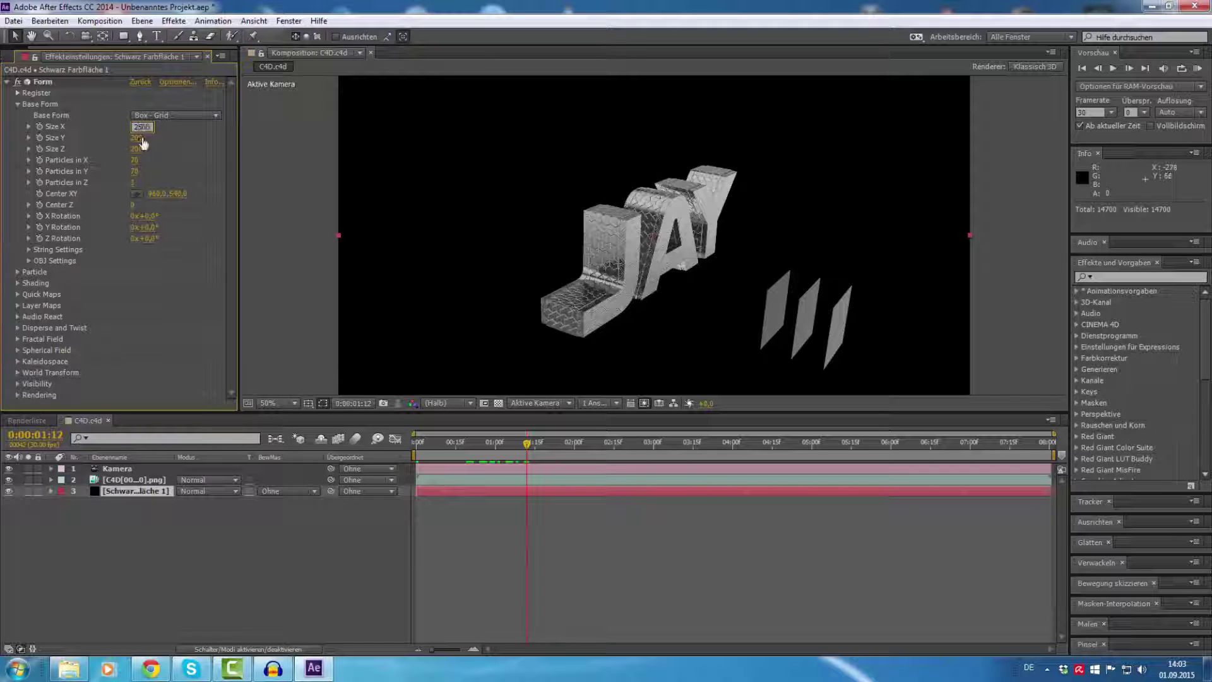
{"action": "key", "text": "Return"}
{"action": "left_click", "coordinate": [138, 126]}
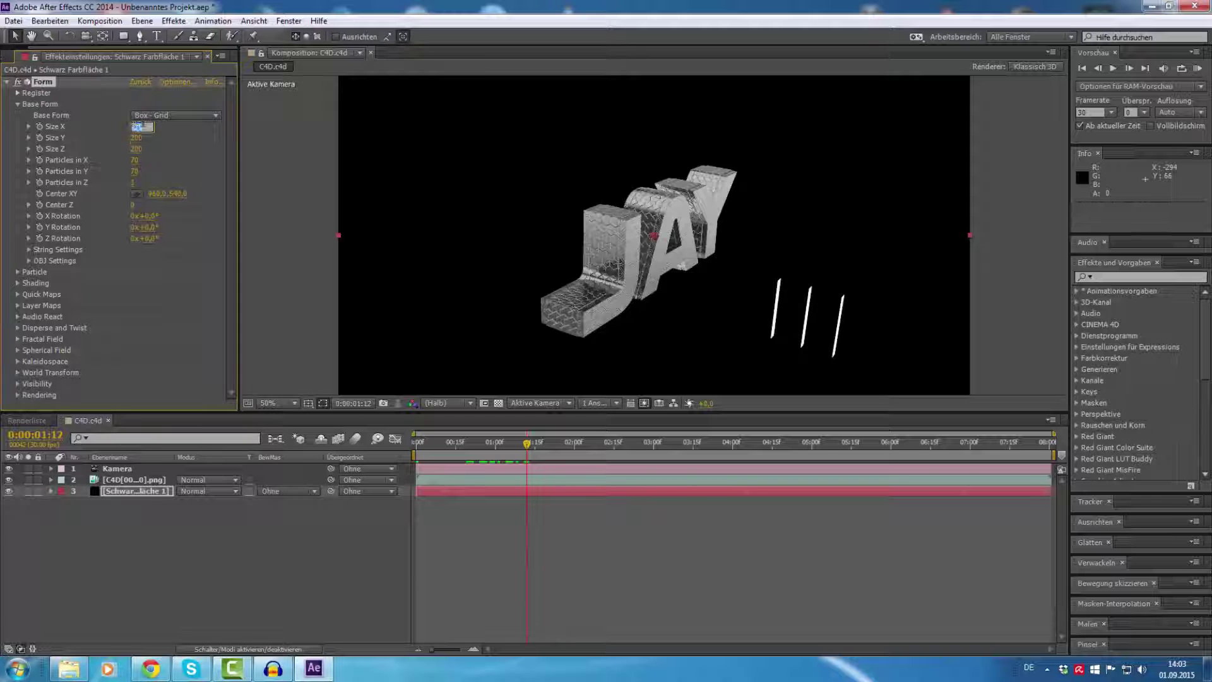
{"action": "type", "text": "2"}
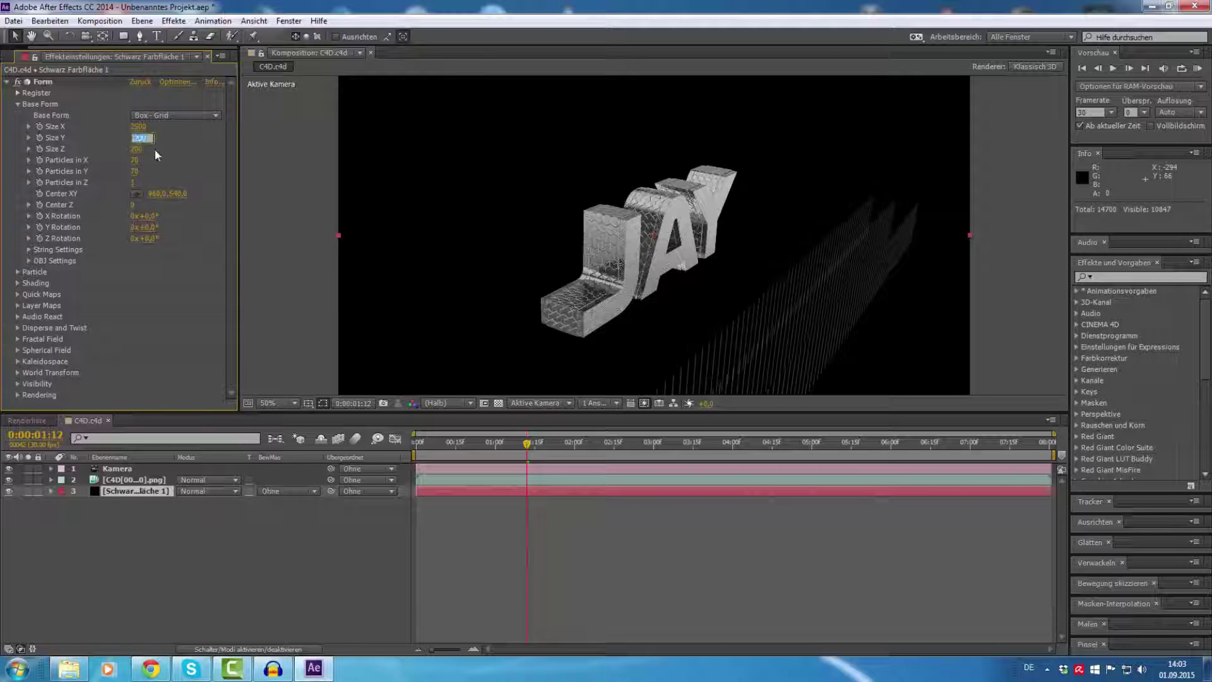
{"action": "type", "text": "26"}
{"action": "type", "text": "00"}
{"action": "key", "text": "Tab"}
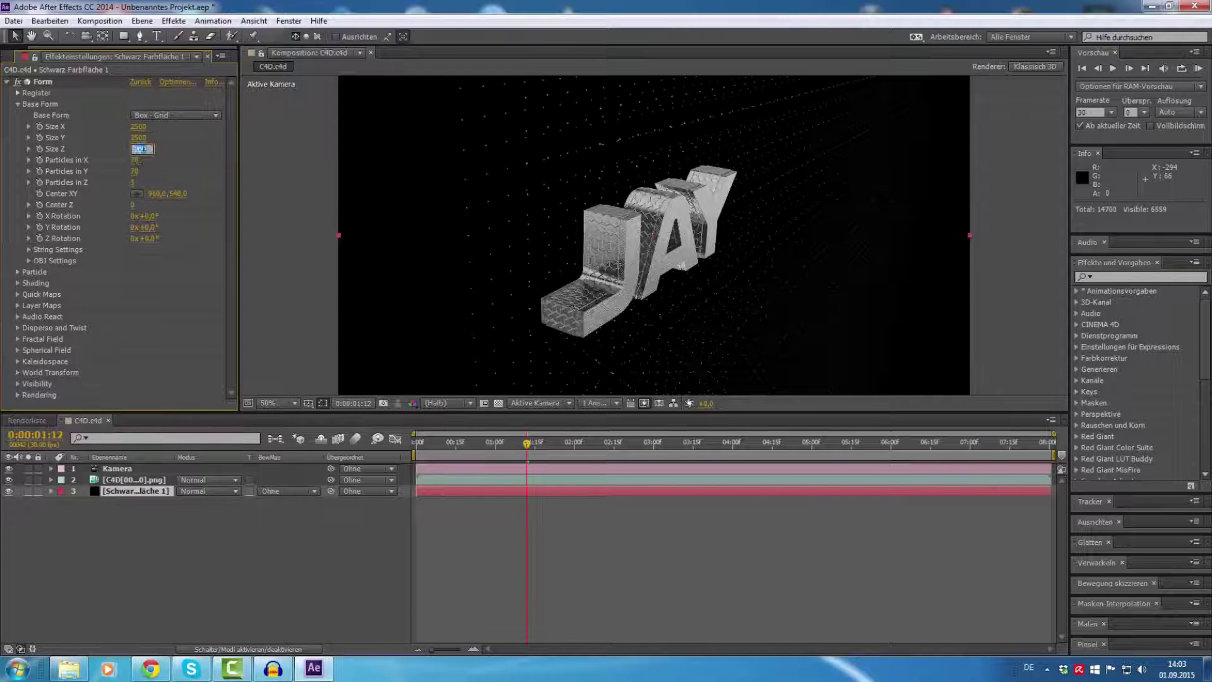
Set Size Z and Particles in Z to 1, then shift the grid's Center XY.
{"action": "type", "text": "1"}
{"action": "key", "text": "Return"}
{"action": "type", "text": "1"}
{"action": "key", "text": "Return"}
{"action": "left_click_drag", "start_coordinate": [698, 445], "coordinate": [825, 444]}
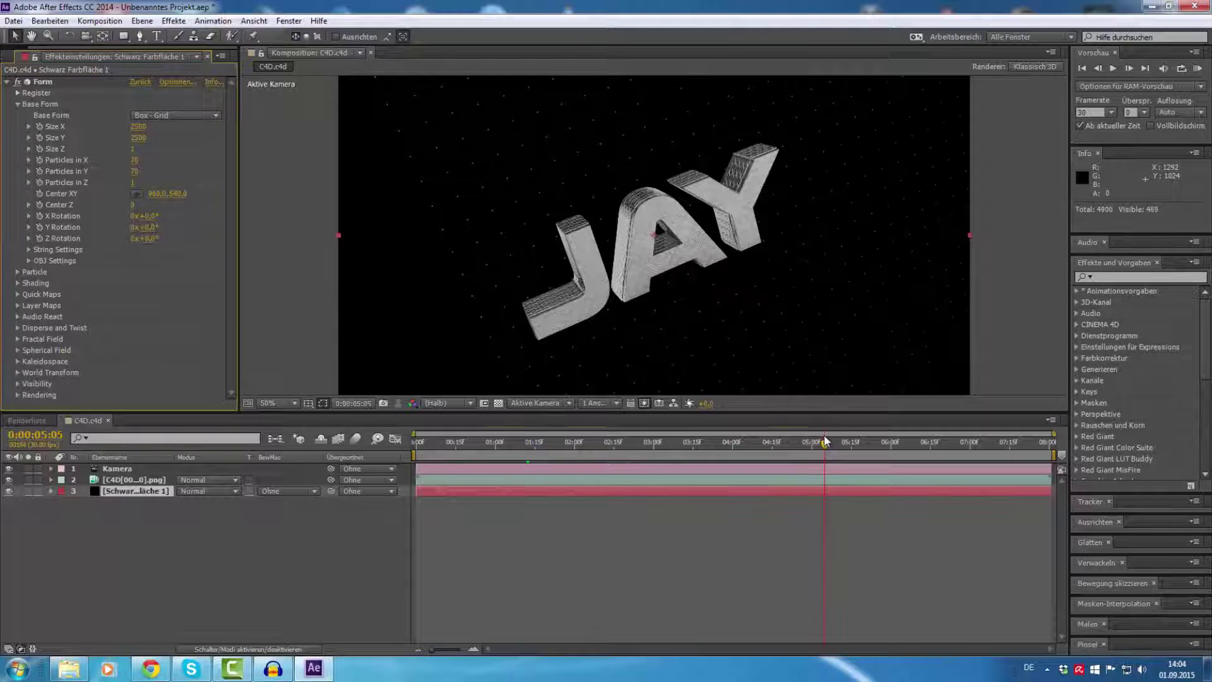
{"action": "mouse_move", "coordinate": [177, 194]}
{"action": "left_mouse_down"}
{"action": "mouse_move", "coordinate": [190, 194]}
{"action": "mouse_move", "coordinate": [74, 194]}
{"action": "left_mouse_up"}
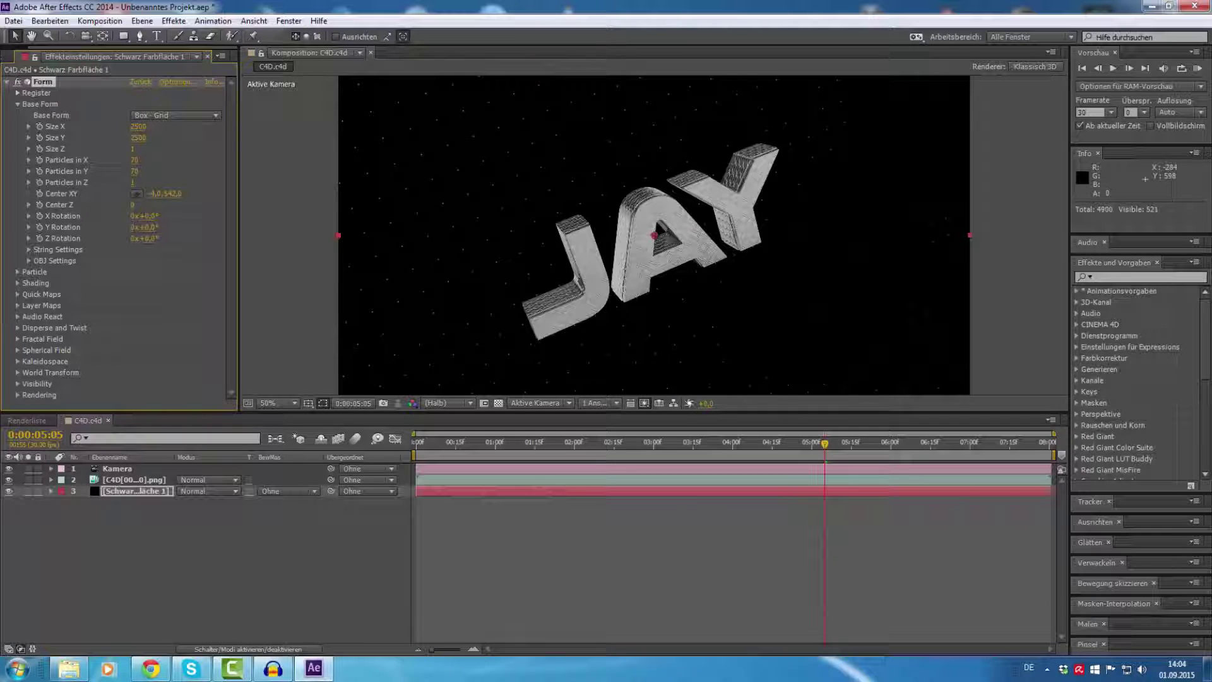
Commit the grid centre, try tilting X Rotation, then reset X Rotation to 0.
{"action": "left_click", "coordinate": [155, 194]}
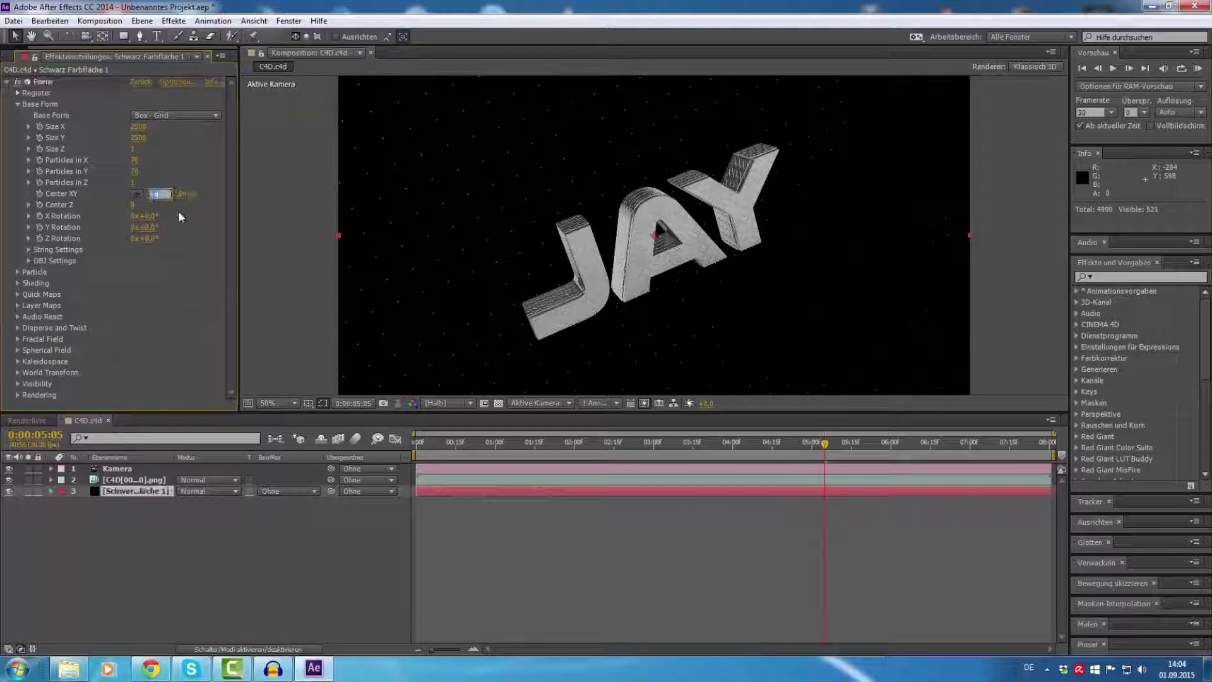
{"action": "key", "text": "Return"}
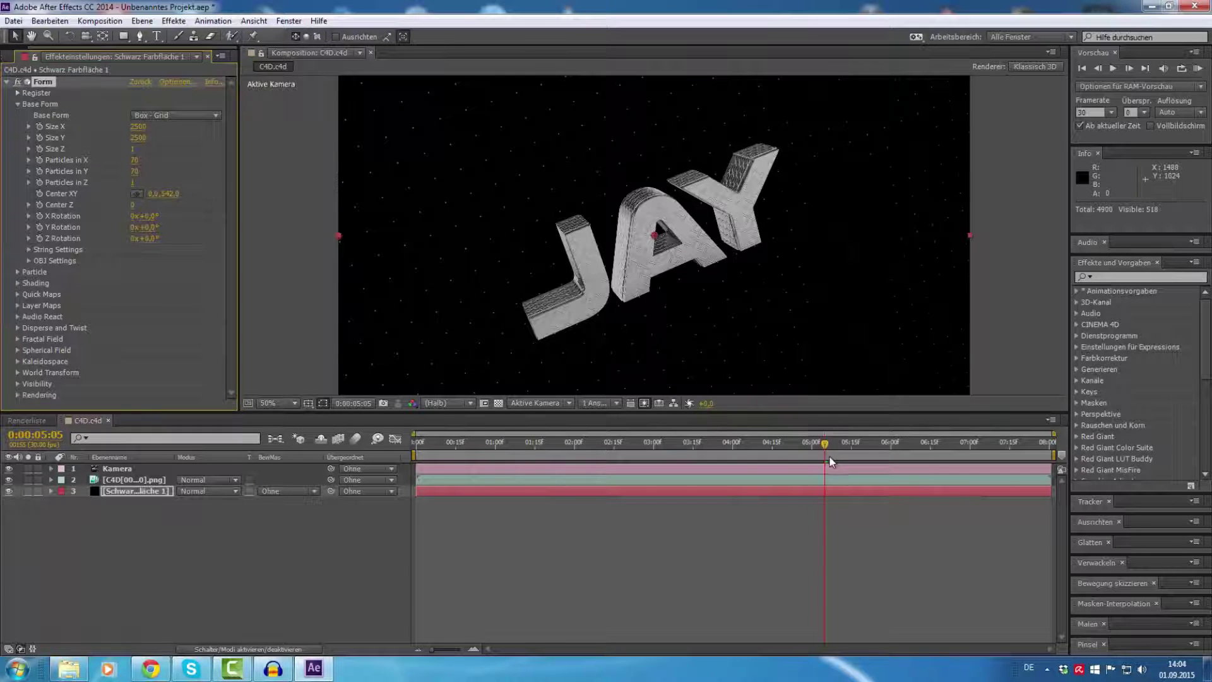
{"action": "mouse_move", "coordinate": [827, 456]}
{"action": "left_mouse_down"}
{"action": "mouse_move", "coordinate": [600, 464]}
{"action": "mouse_move", "coordinate": [994, 417]}
{"action": "mouse_move", "coordinate": [849, 447]}
{"action": "mouse_move", "coordinate": [441, 485]}
{"action": "mouse_move", "coordinate": [726, 447]}
{"action": "mouse_move", "coordinate": [611, 446]}
{"action": "left_mouse_up"}
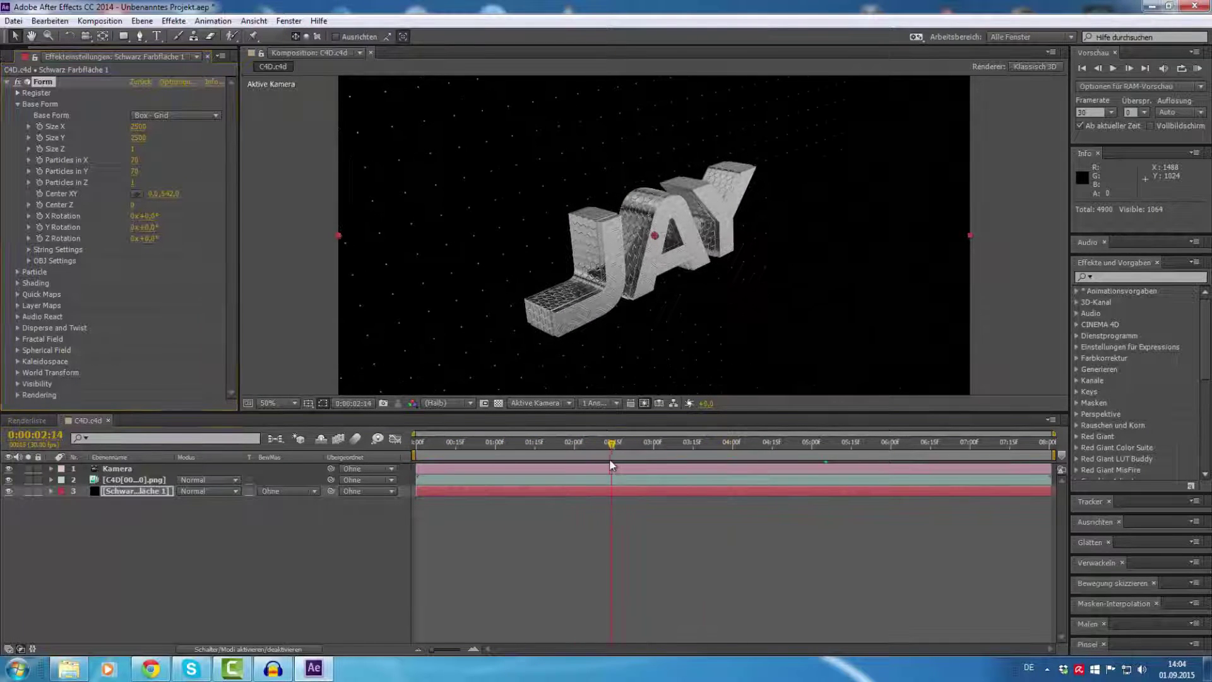
{"action": "left_click", "coordinate": [156, 215]}
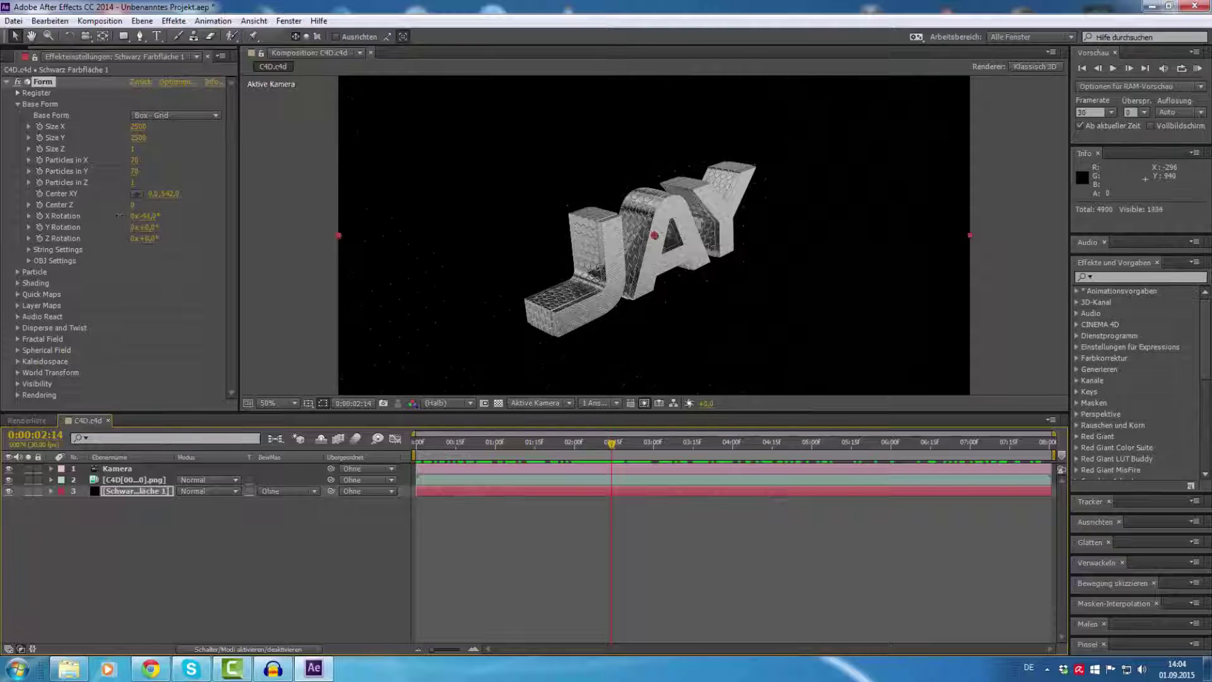
{"action": "left_click_drag", "start_coordinate": [87, 216], "coordinate": [155, 218]}
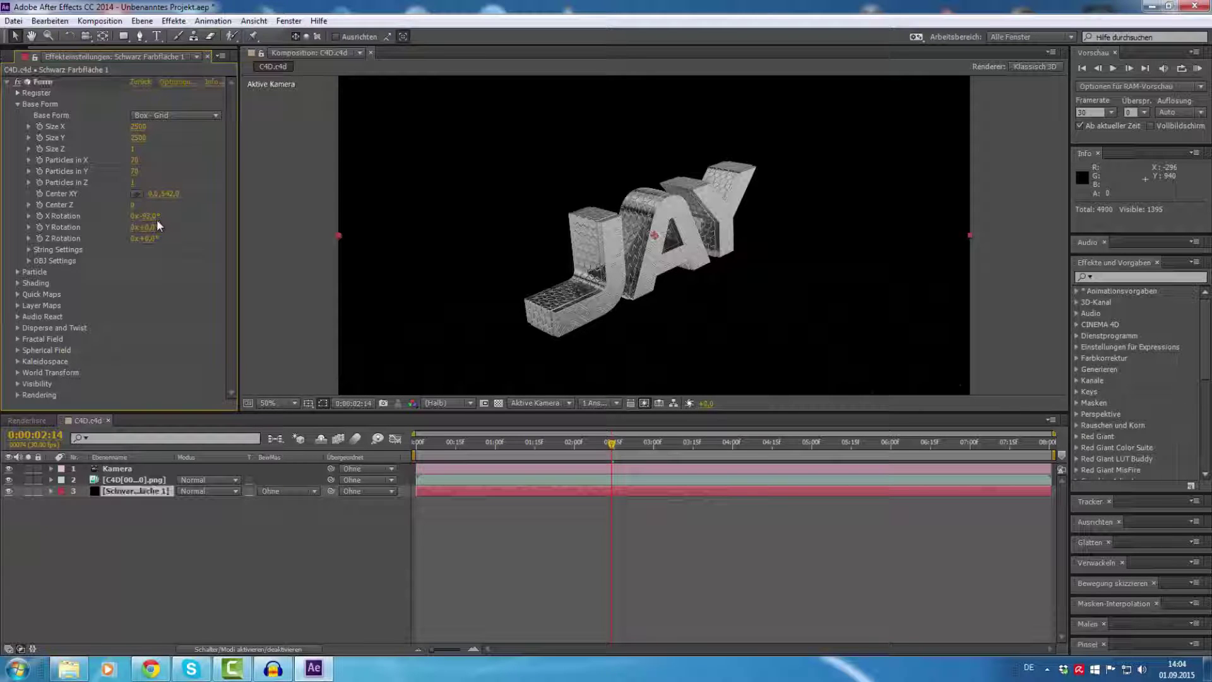
{"action": "left_click", "coordinate": [157, 218]}
{"action": "type", "text": "0"}
{"action": "key", "text": "Return"}
Set Form's X Rotation to -90 and adjust Center XY to reposition the dotted floor.
{"action": "left_click", "coordinate": [148, 216]}
{"action": "left_click", "coordinate": [145, 238]}
{"action": "type", "text": "-90"}
{"action": "key", "text": "Return"}
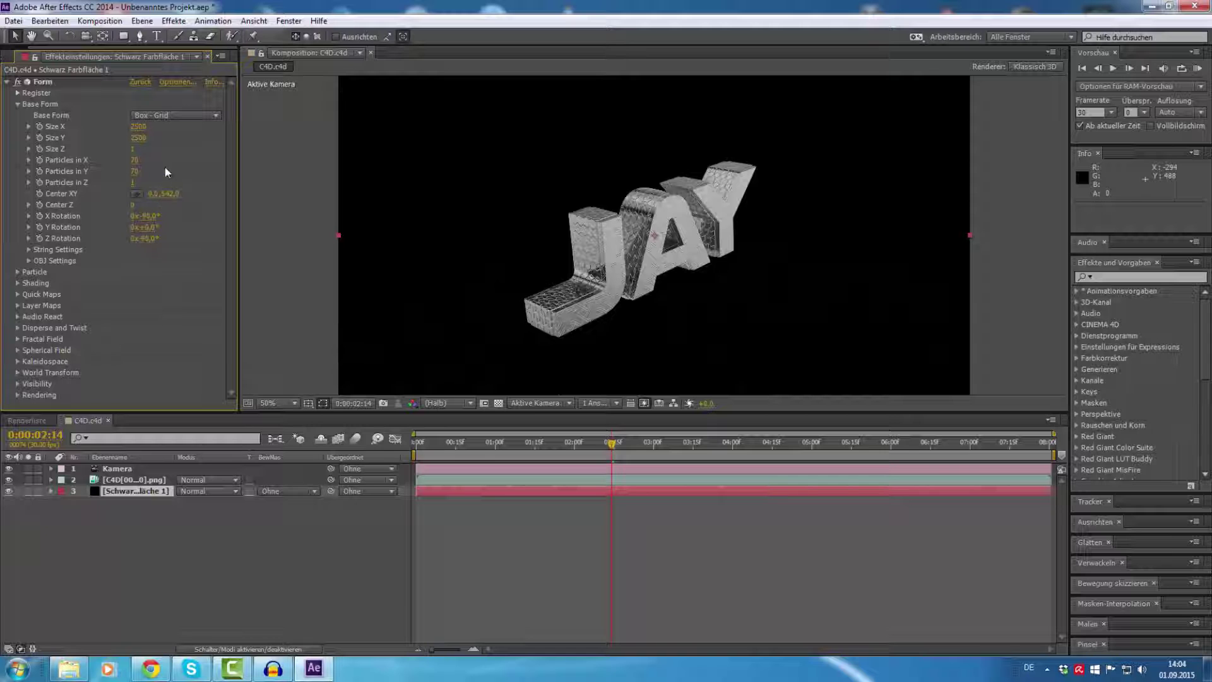
{"action": "left_click_drag", "start_coordinate": [171, 196], "coordinate": [190, 195]}
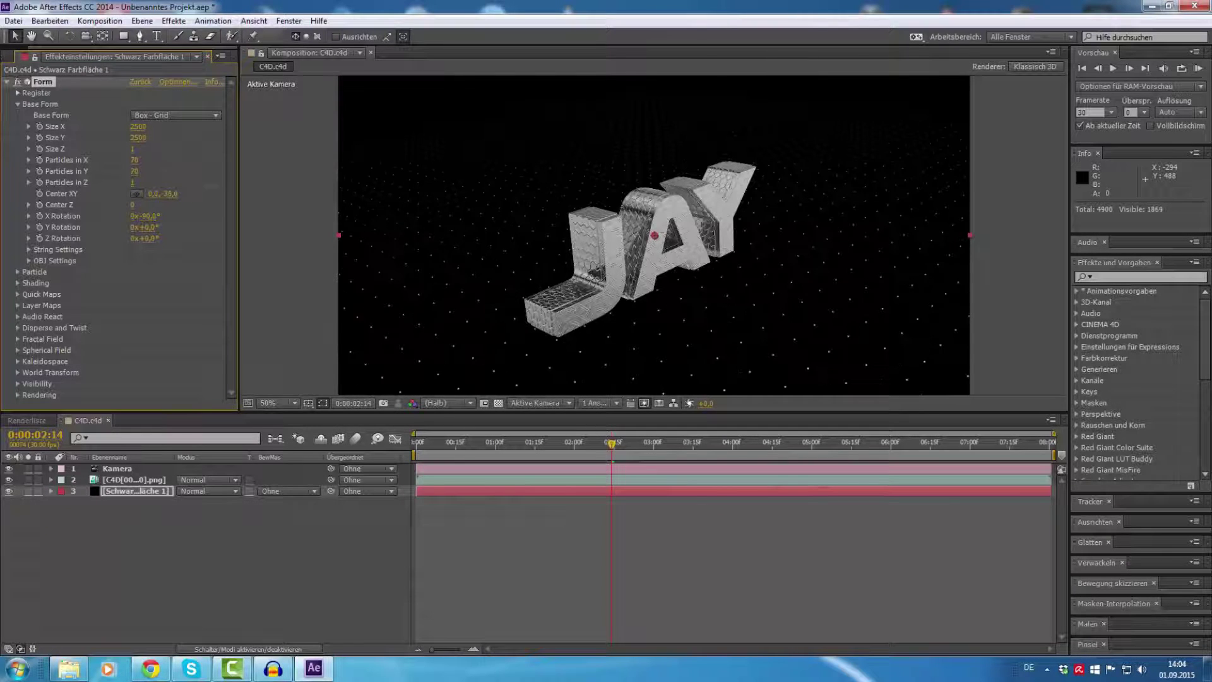
{"action": "left_click_drag", "start_coordinate": [159, 194], "coordinate": [157, 194]}
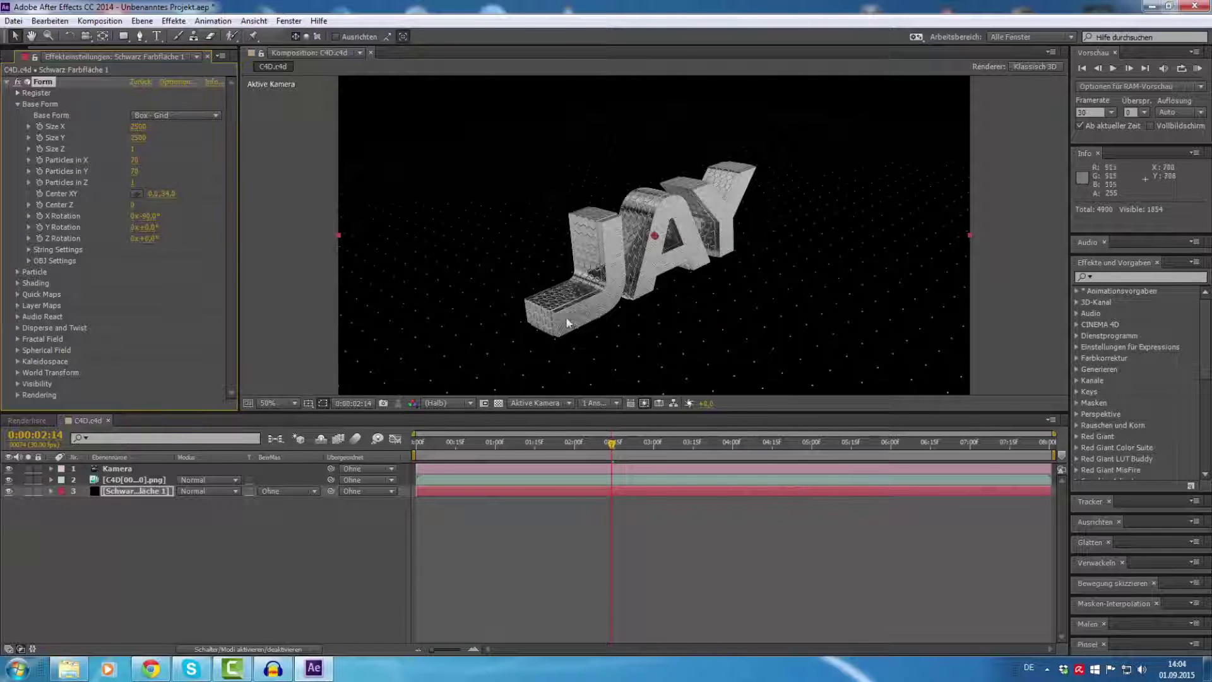
{"action": "mouse_move", "coordinate": [166, 194]}
{"action": "left_mouse_down"}
{"action": "mouse_move", "coordinate": [94, 187]}
{"action": "mouse_move", "coordinate": [176, 200]}
{"action": "mouse_move", "coordinate": [185, 224]}
{"action": "left_mouse_up"}
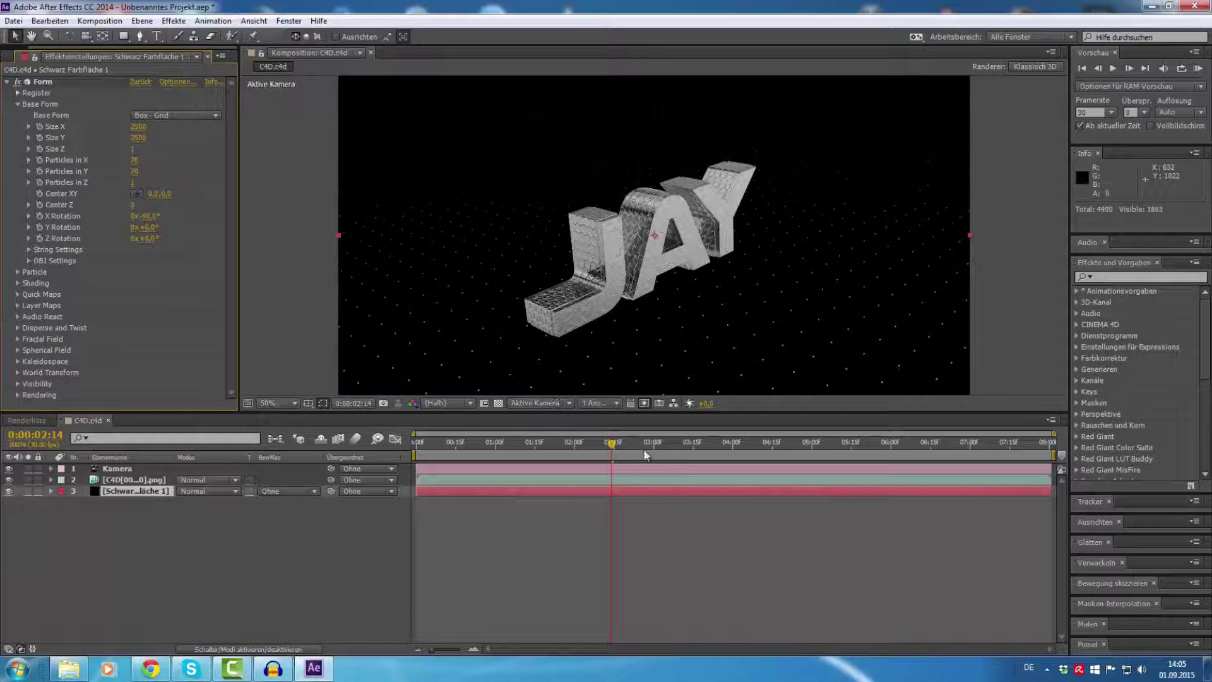
Scrub and play back the camera move over JAY, then tilt X Rotation to about -81°.
{"action": "left_click", "coordinate": [696, 443]}
{"action": "mouse_move", "coordinate": [707, 458]}
{"action": "left_mouse_down"}
{"action": "mouse_move", "coordinate": [1003, 399]}
{"action": "mouse_move", "coordinate": [1057, 362]}
{"action": "mouse_move", "coordinate": [1044, 355]}
{"action": "left_mouse_up"}
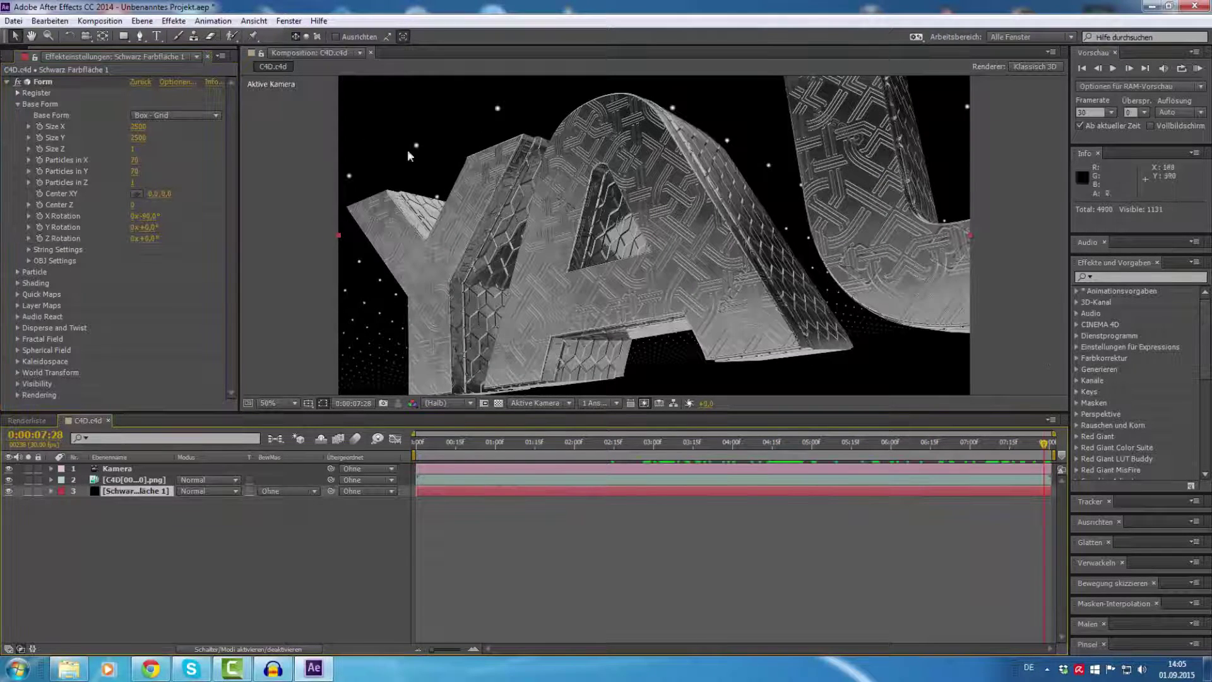
{"action": "mouse_move", "coordinate": [505, 442]}
{"action": "left_mouse_down"}
{"action": "mouse_move", "coordinate": [418, 458]}
{"action": "mouse_move", "coordinate": [459, 459]}
{"action": "left_mouse_up"}
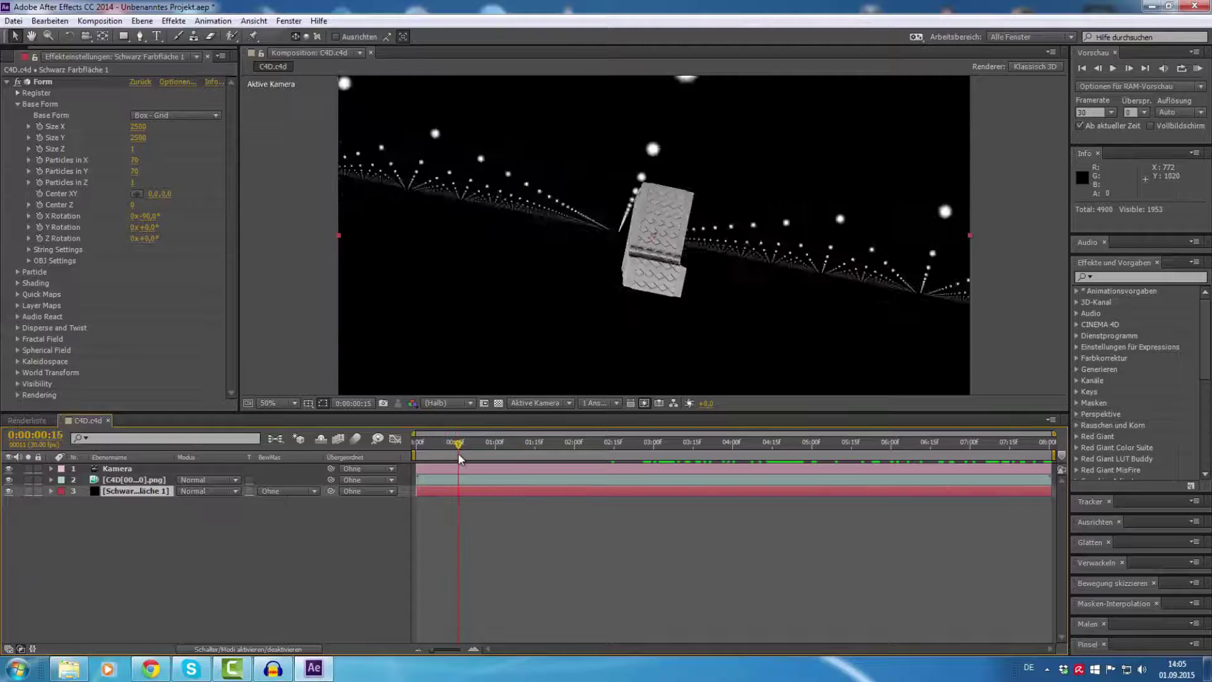
{"action": "key", "text": "space"}
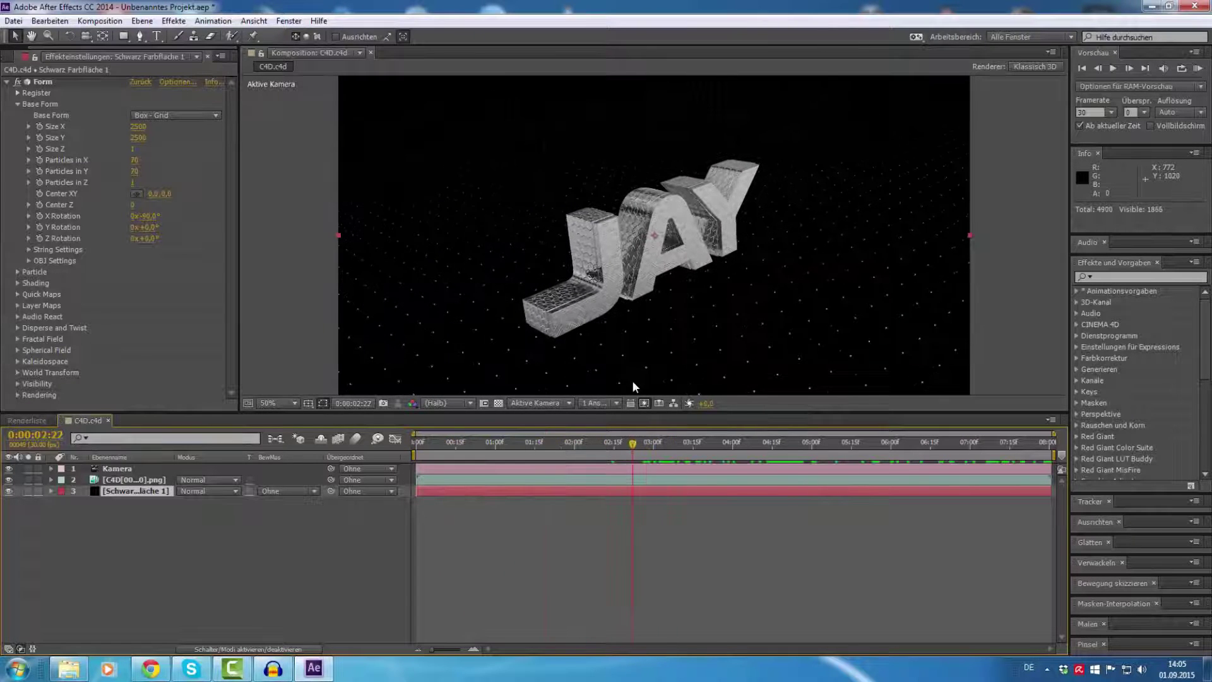
{"action": "key", "text": "space"}
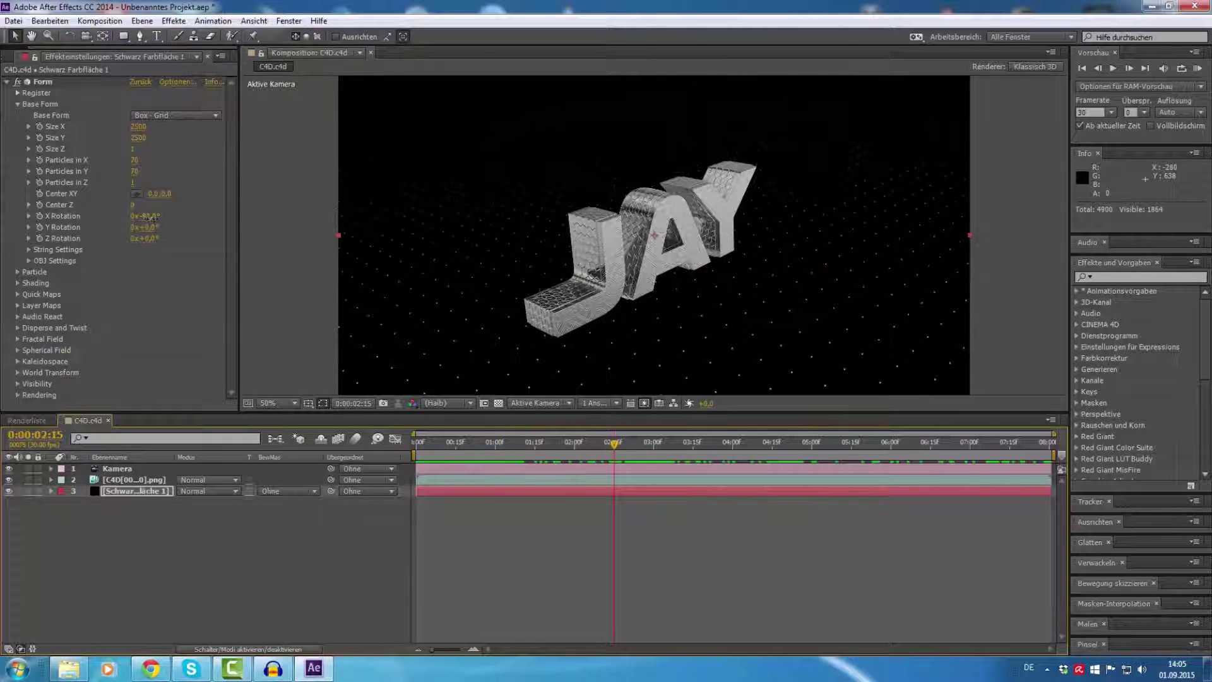
{"action": "left_click_drag", "start_coordinate": [152, 217], "coordinate": [149, 217]}
{"action": "left_click", "coordinate": [149, 216]}
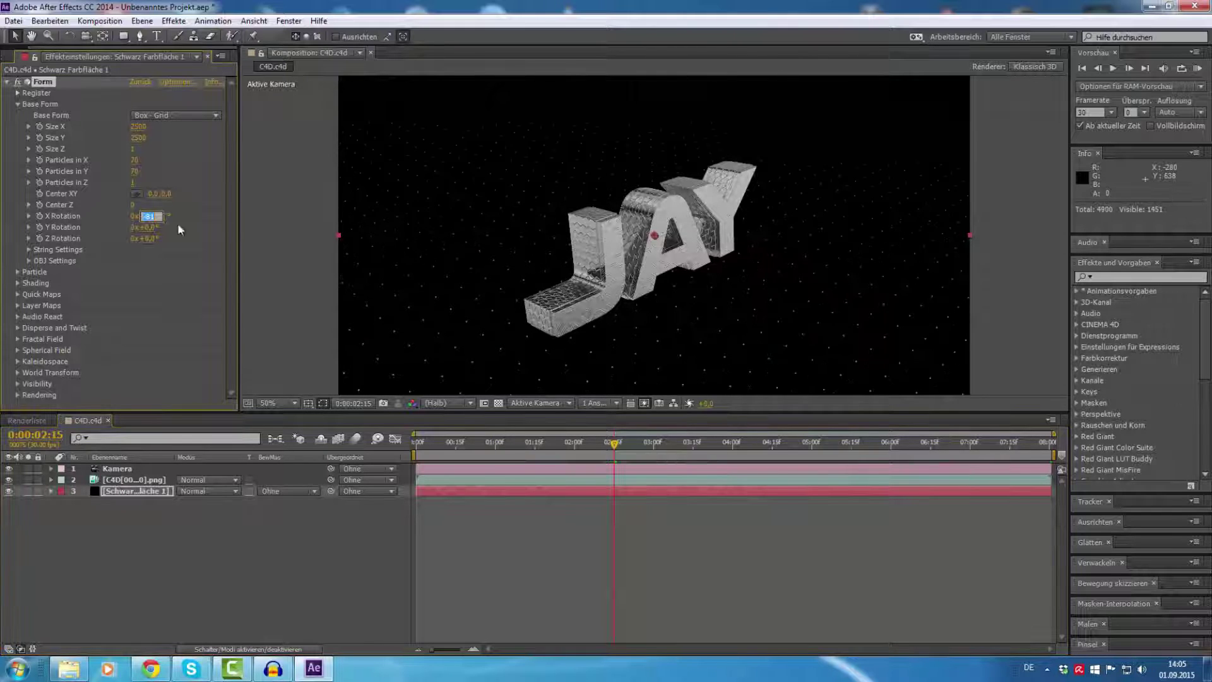
Set X Rotation to -80° and drag Center XY to 0, 115, checking across the timeline.
{"action": "type", "text": "-80"}
{"action": "key", "text": "Return"}
{"action": "left_click_drag", "start_coordinate": [614, 461], "coordinate": [449, 469]}
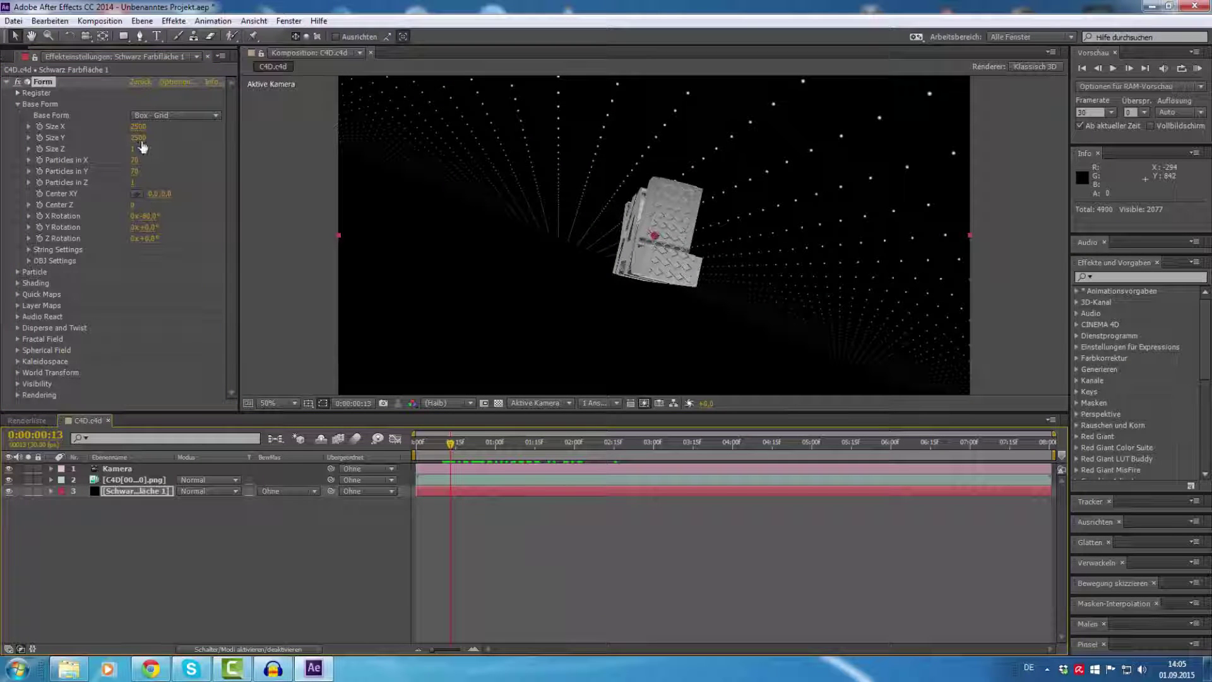
{"action": "mouse_move", "coordinate": [165, 194]}
{"action": "left_mouse_down"}
{"action": "mouse_move", "coordinate": [200, 200]}
{"action": "mouse_move", "coordinate": [357, 350]}
{"action": "left_mouse_up"}
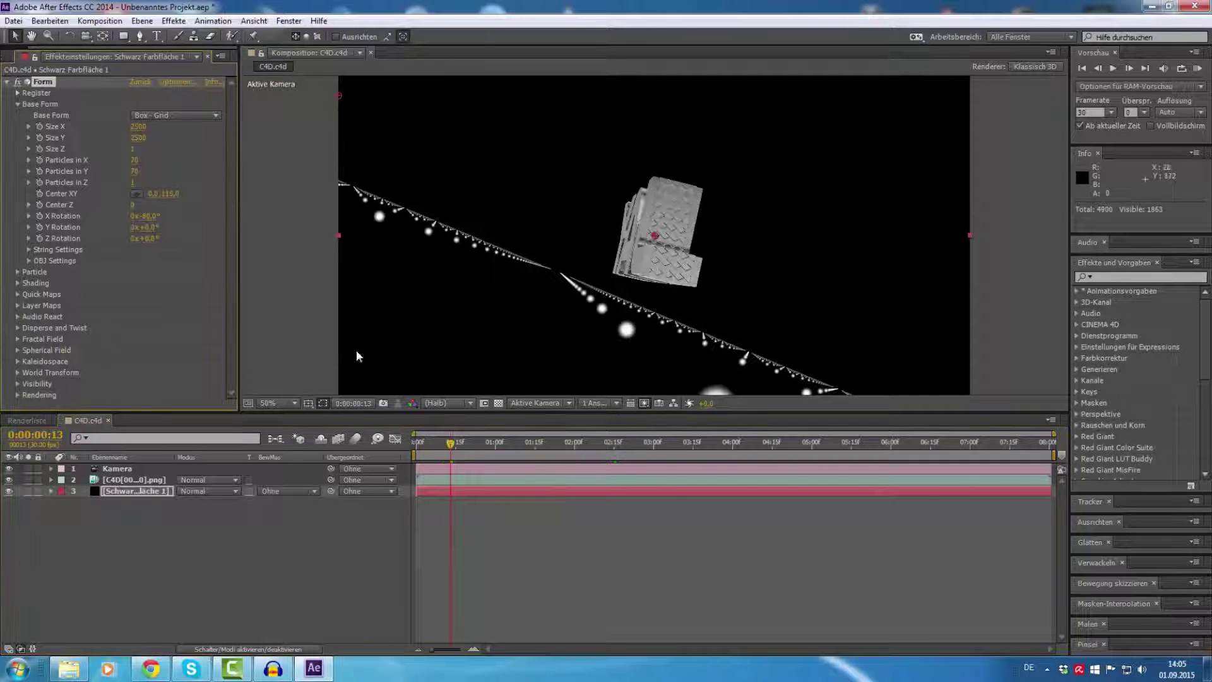
{"action": "mouse_move", "coordinate": [444, 440]}
{"action": "left_mouse_down"}
{"action": "mouse_move", "coordinate": [752, 379]}
{"action": "mouse_move", "coordinate": [703, 380]}
{"action": "left_mouse_up"}
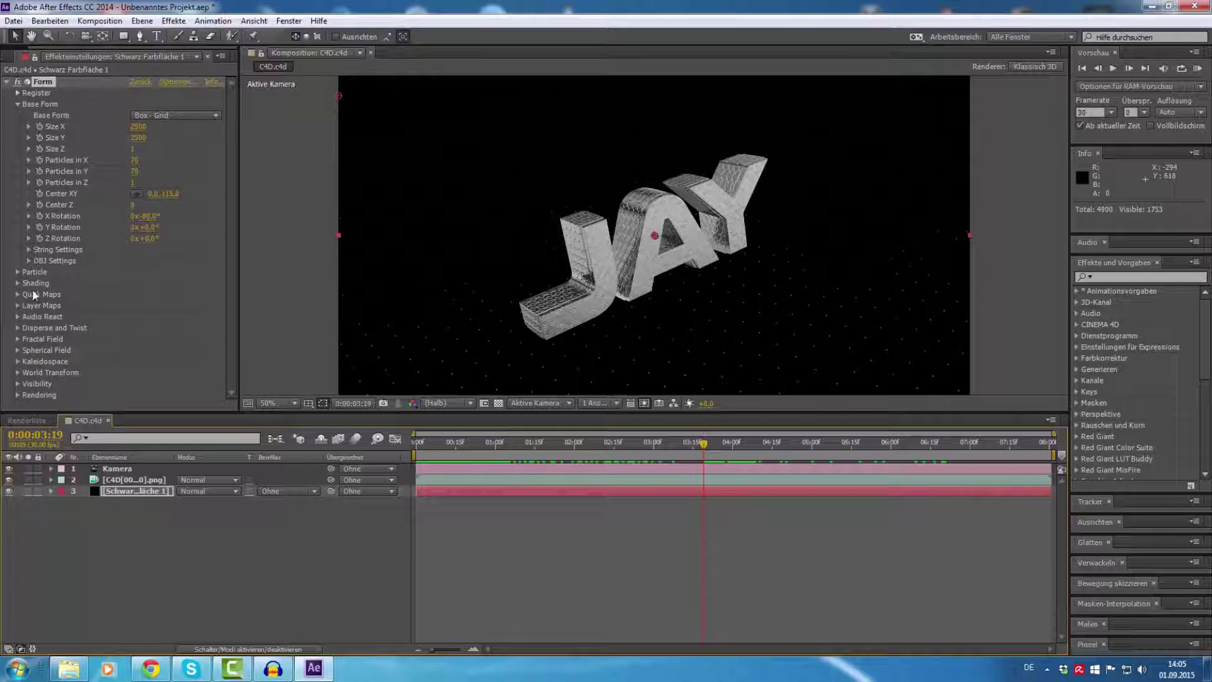
Expand Disperse and Twist and Fractal Field, and set Affect Size to 1.
{"action": "left_click", "coordinate": [18, 328]}
{"action": "left_click", "coordinate": [18, 361]}
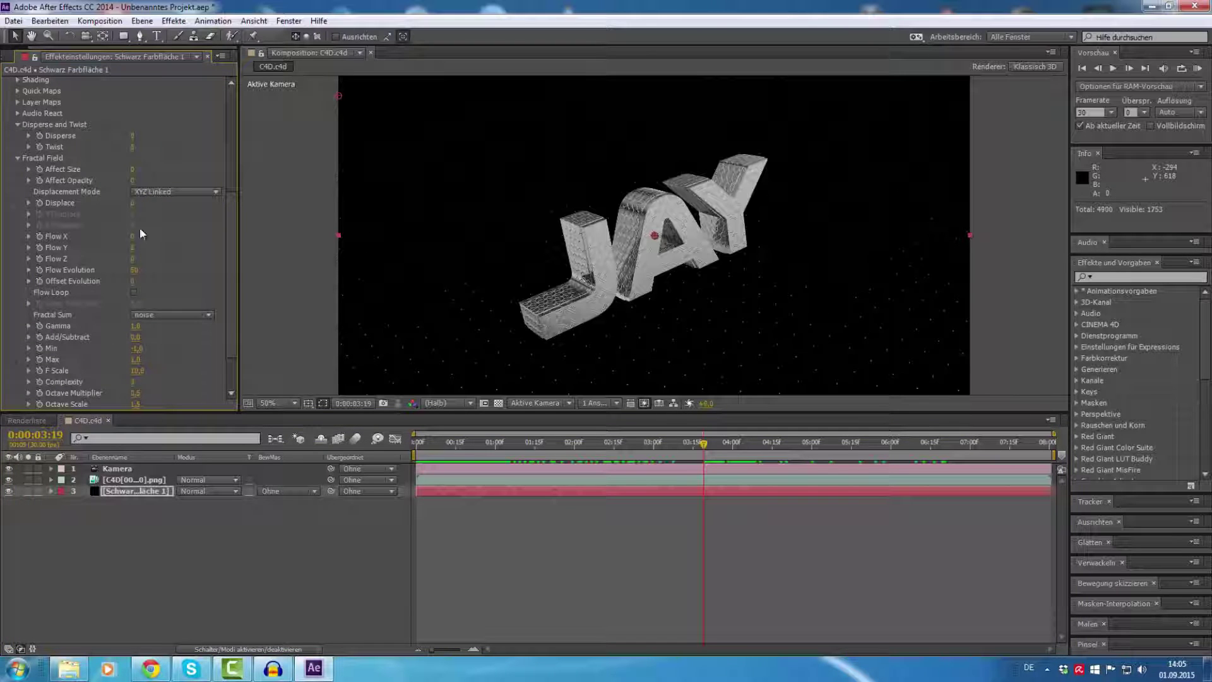
{"action": "left_click_drag", "start_coordinate": [132, 170], "coordinate": [136, 169]}
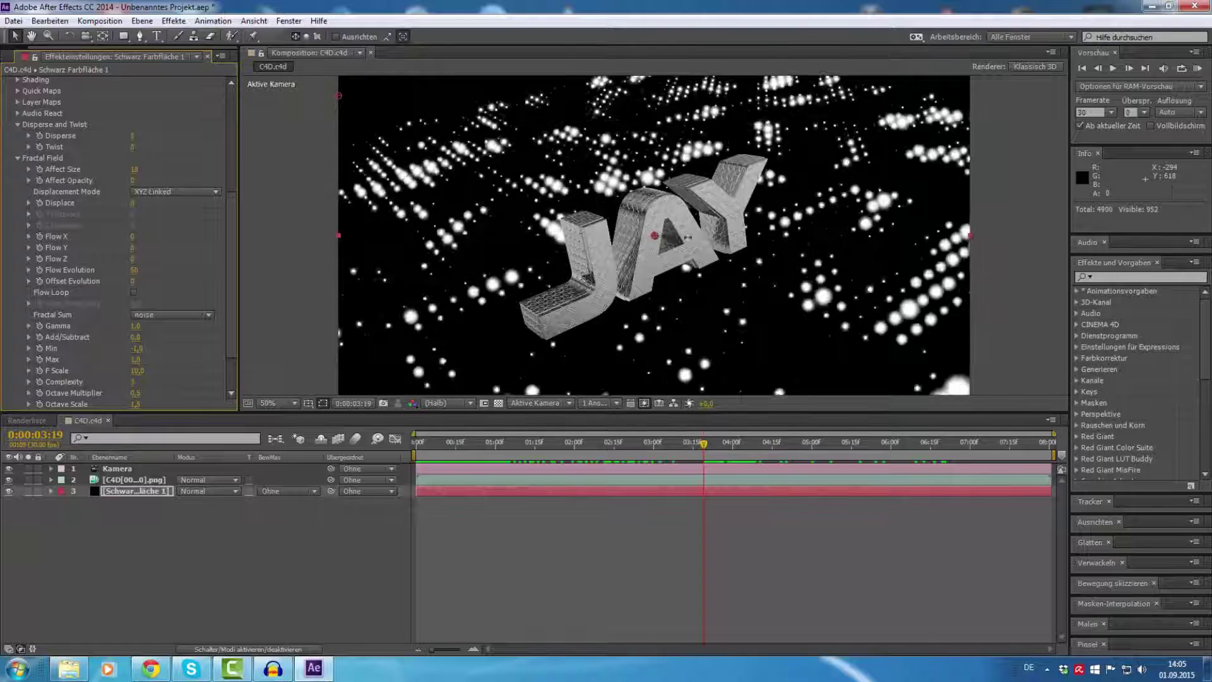
{"action": "mouse_move", "coordinate": [136, 170]}
{"action": "left_mouse_down"}
{"action": "mouse_move", "coordinate": [173, 169]}
{"action": "mouse_move", "coordinate": [142, 170]}
{"action": "left_mouse_up"}
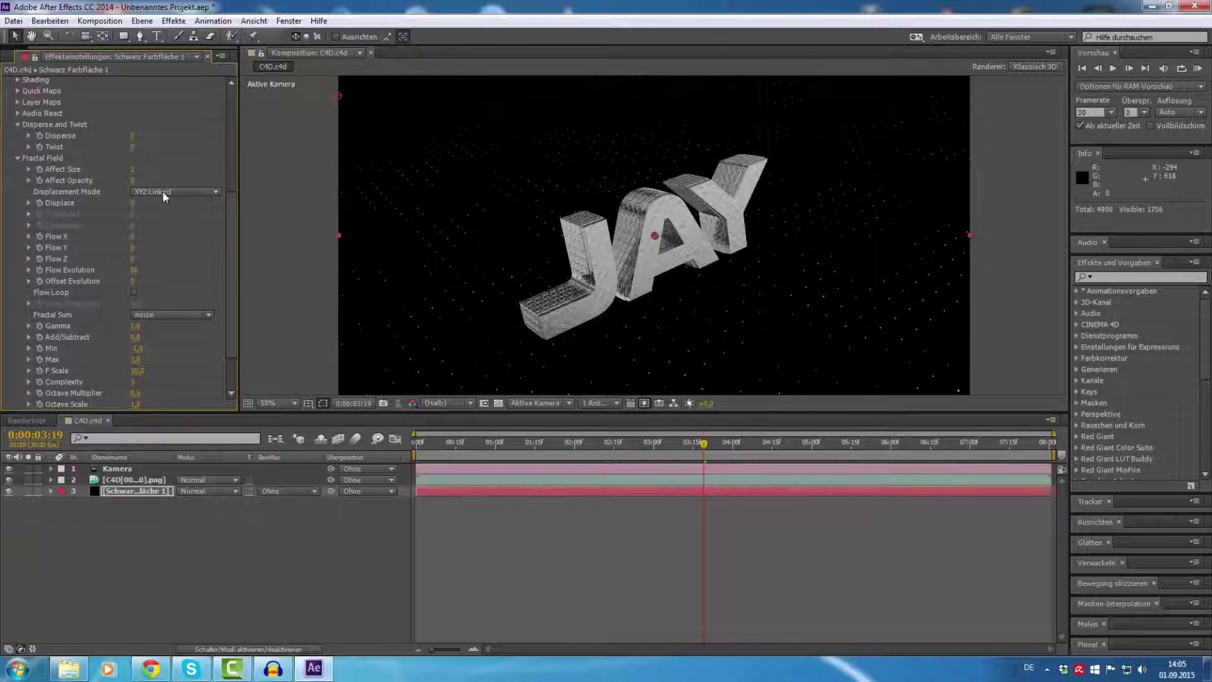
{"action": "left_click", "coordinate": [133, 169]}
{"action": "key", "text": "Return"}
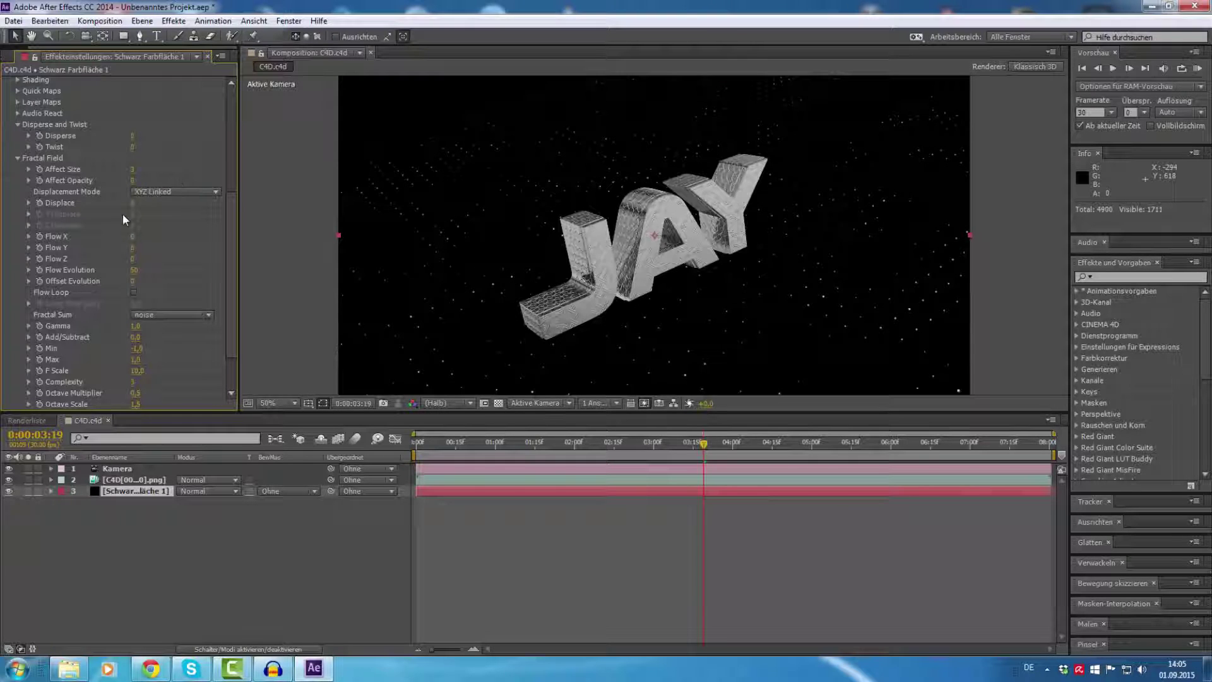
Set the Fractal Field Displace amount to 25.
{"action": "left_click_drag", "start_coordinate": [132, 204], "coordinate": [231, 202]}
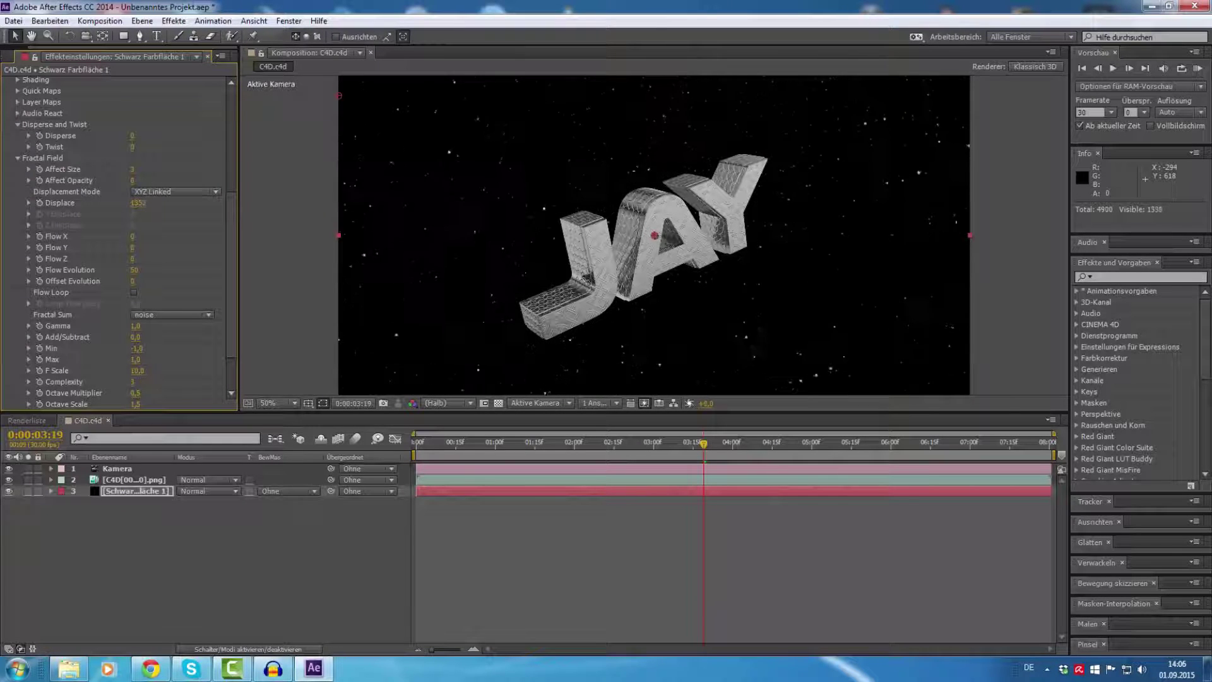
{"action": "left_click_drag", "start_coordinate": [816, 188], "coordinate": [533, 225]}
{"action": "left_click_drag", "start_coordinate": [136, 202], "coordinate": [145, 202]}
{"action": "left_click_drag", "start_coordinate": [177, 242], "coordinate": [186, 242]}
{"action": "left_click", "coordinate": [135, 203]}
{"action": "key", "text": "Return"}
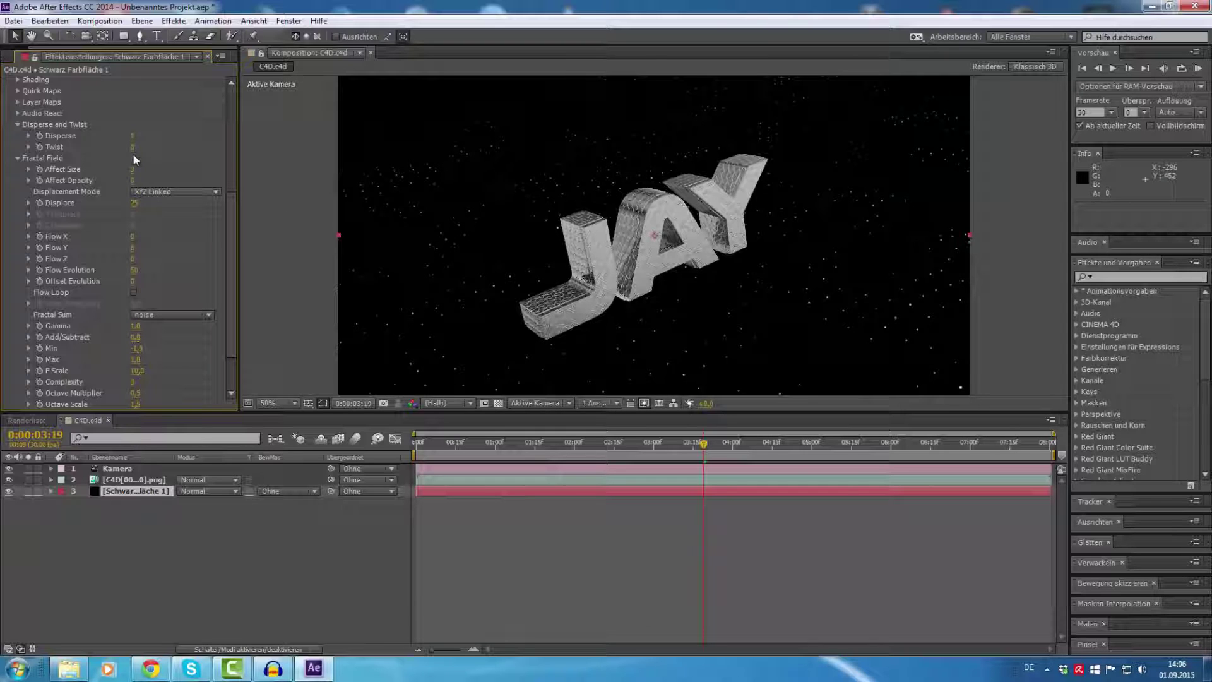
In Form's Particle group, set Sphere Feather 10, Size Random 25 and Opacity Random 25.
{"action": "scroll", "coordinate": [158, 228], "scroll_direction": "up", "scroll_amount": 5}
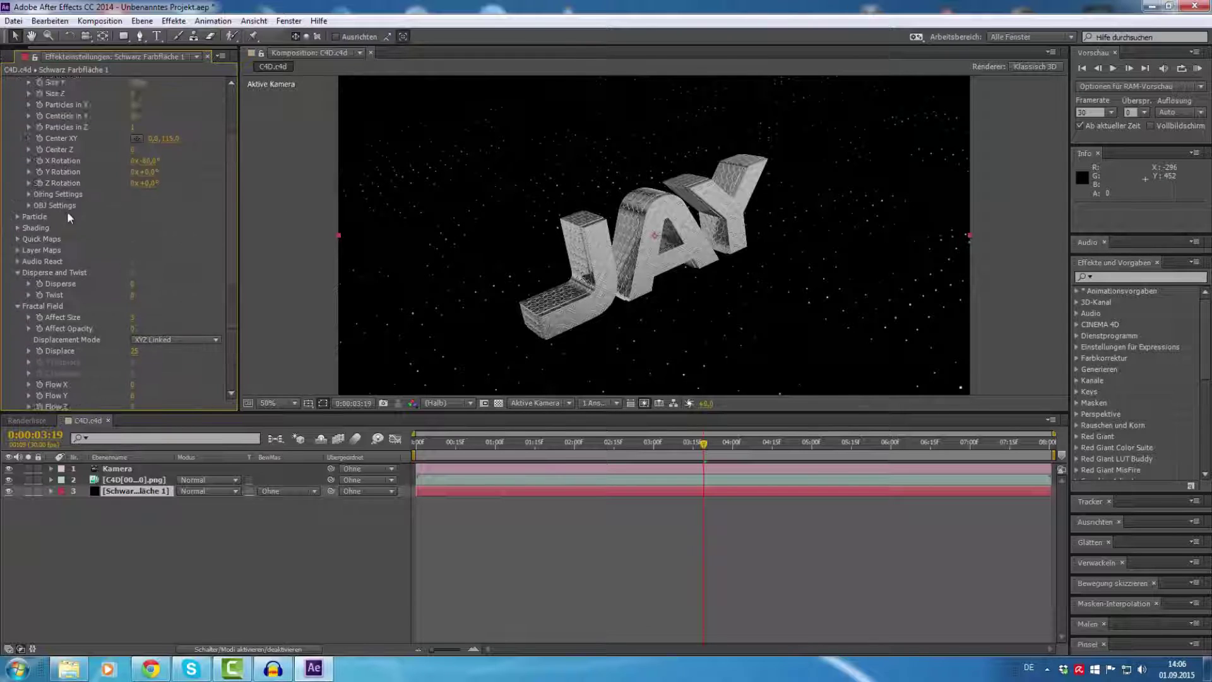
{"action": "left_click", "coordinate": [17, 217]}
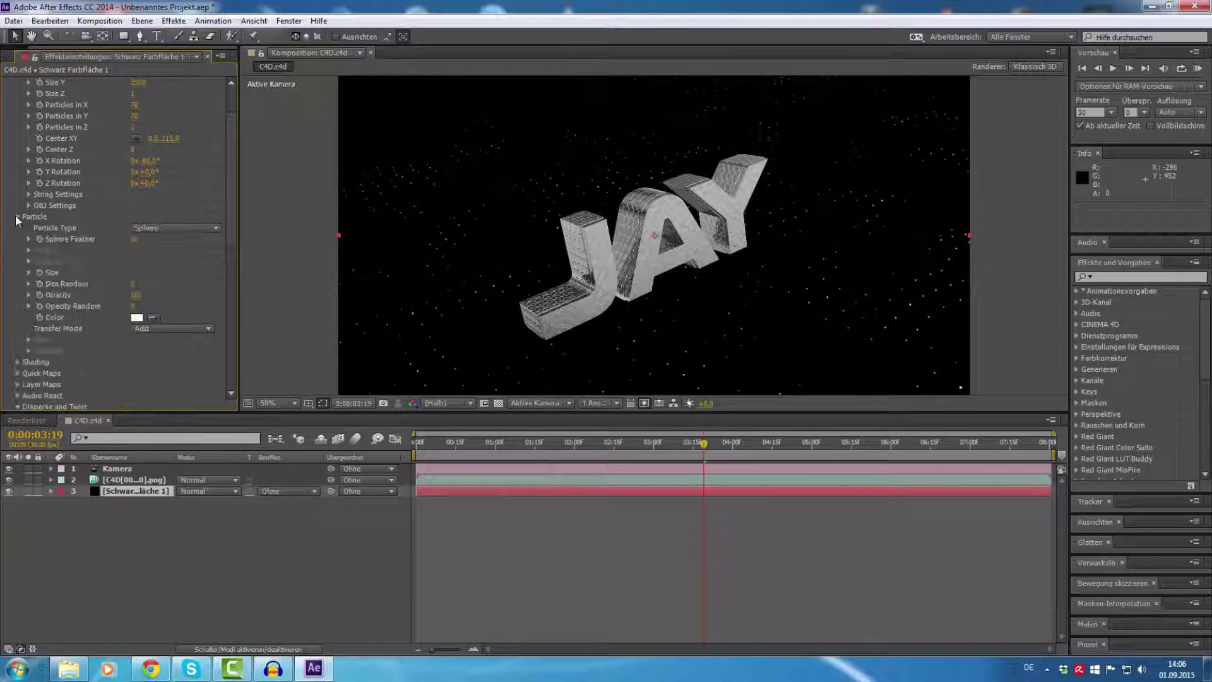
{"action": "left_click", "coordinate": [138, 240]}
{"action": "type", "text": "0"}
{"action": "key", "text": "Return"}
{"action": "left_click", "coordinate": [141, 284]}
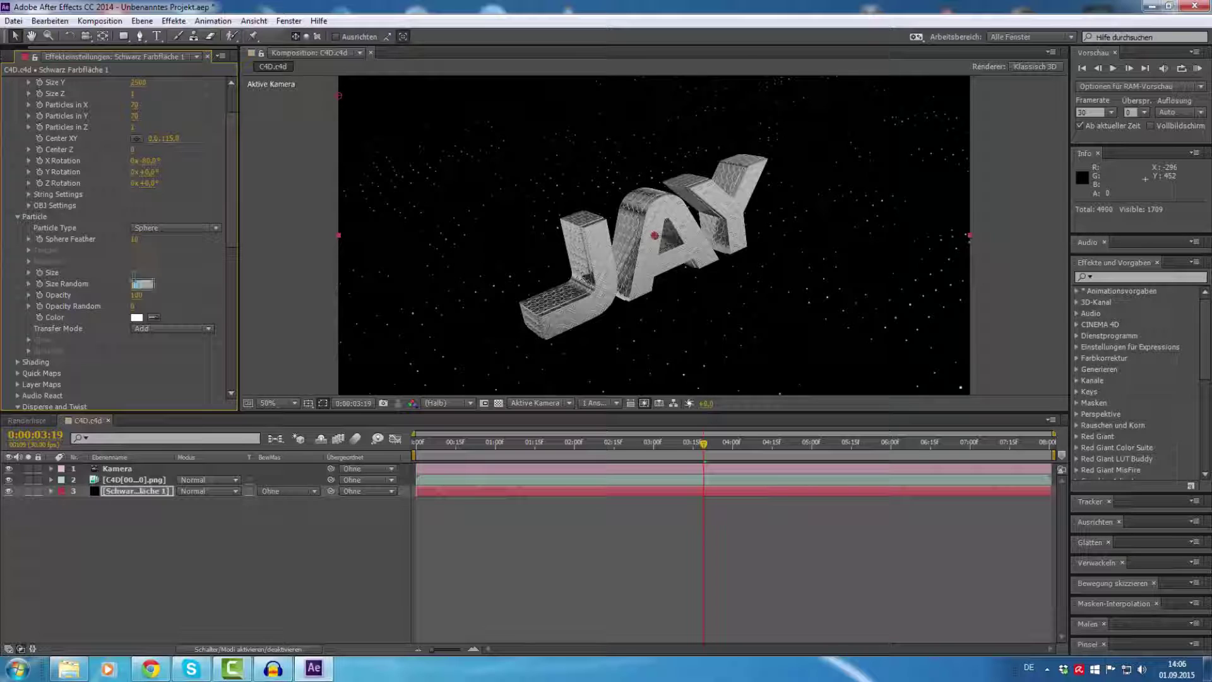
{"action": "type", "text": "25"}
{"action": "key", "text": "Tab"}
{"action": "key", "text": "Tab"}
{"action": "type", "text": "25"}
{"action": "key", "text": "Return"}
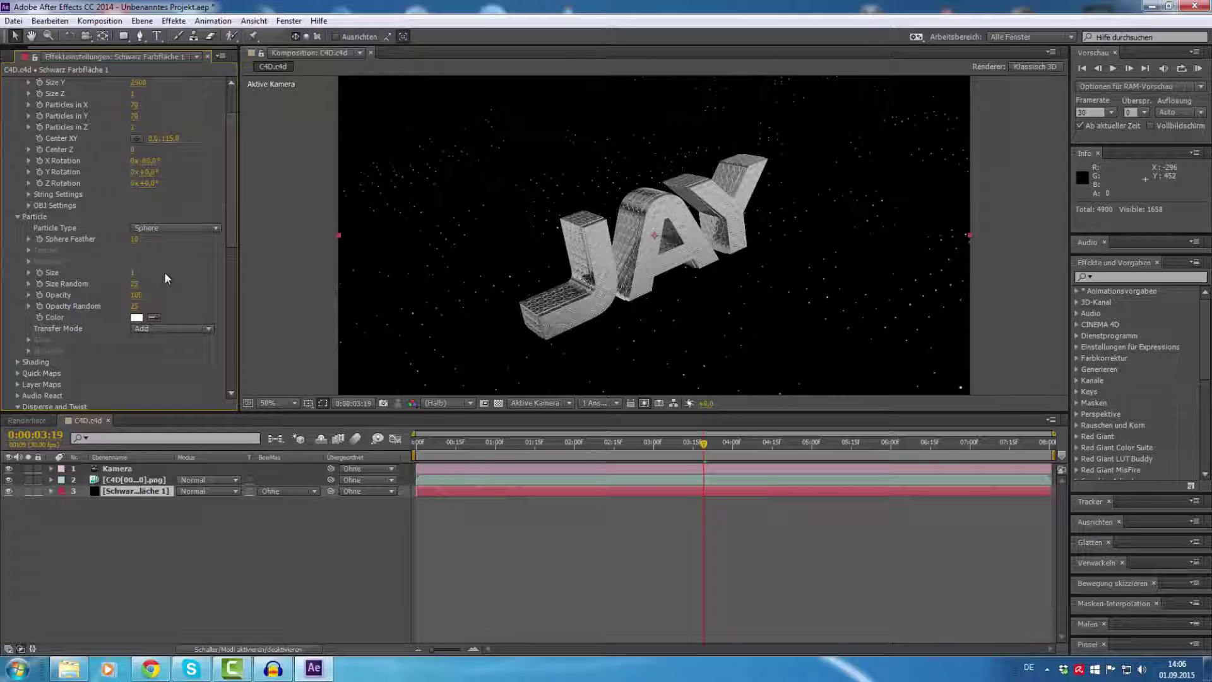
Choose white in the Particle Color picker after briefly trying red.
{"action": "left_click", "coordinate": [137, 317]}
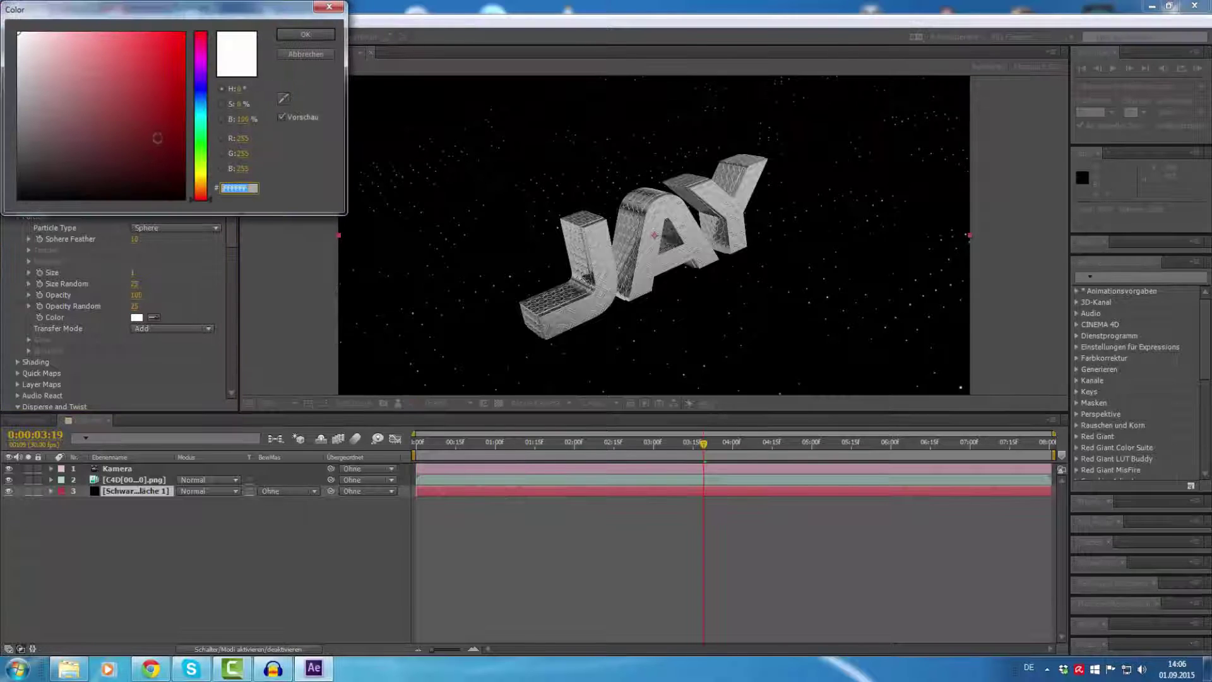
{"action": "left_click", "coordinate": [185, 32]}
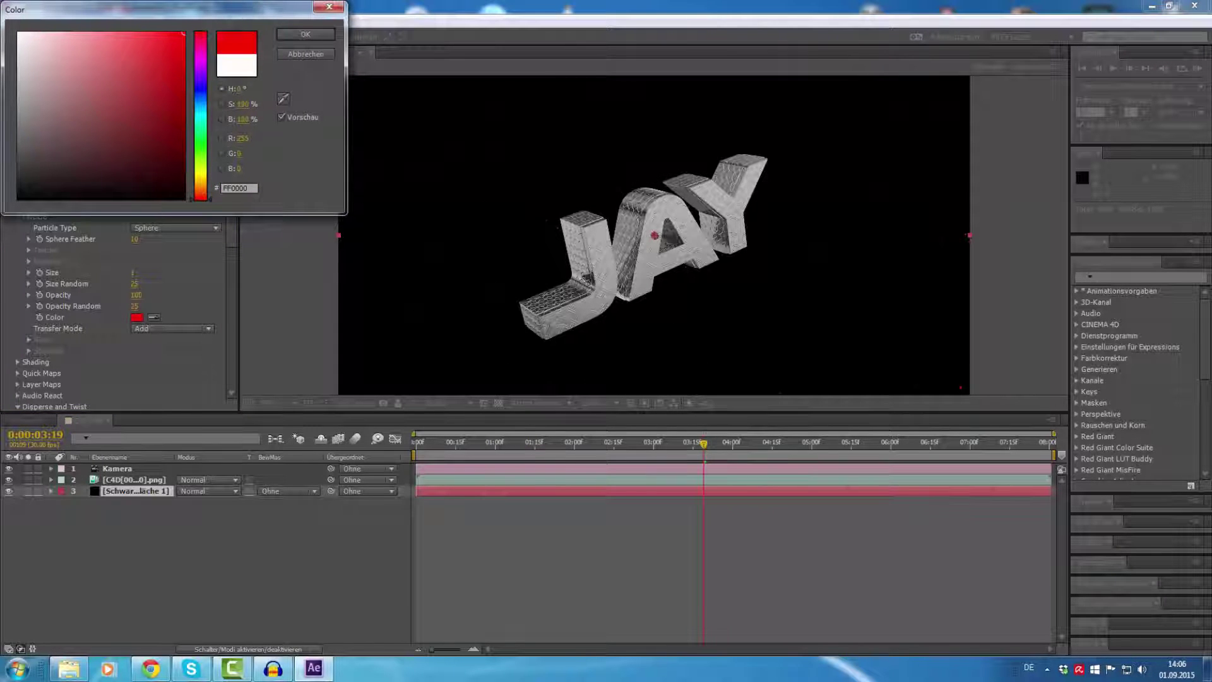
{"action": "left_click_drag", "start_coordinate": [185, 32], "coordinate": [4, 10]}
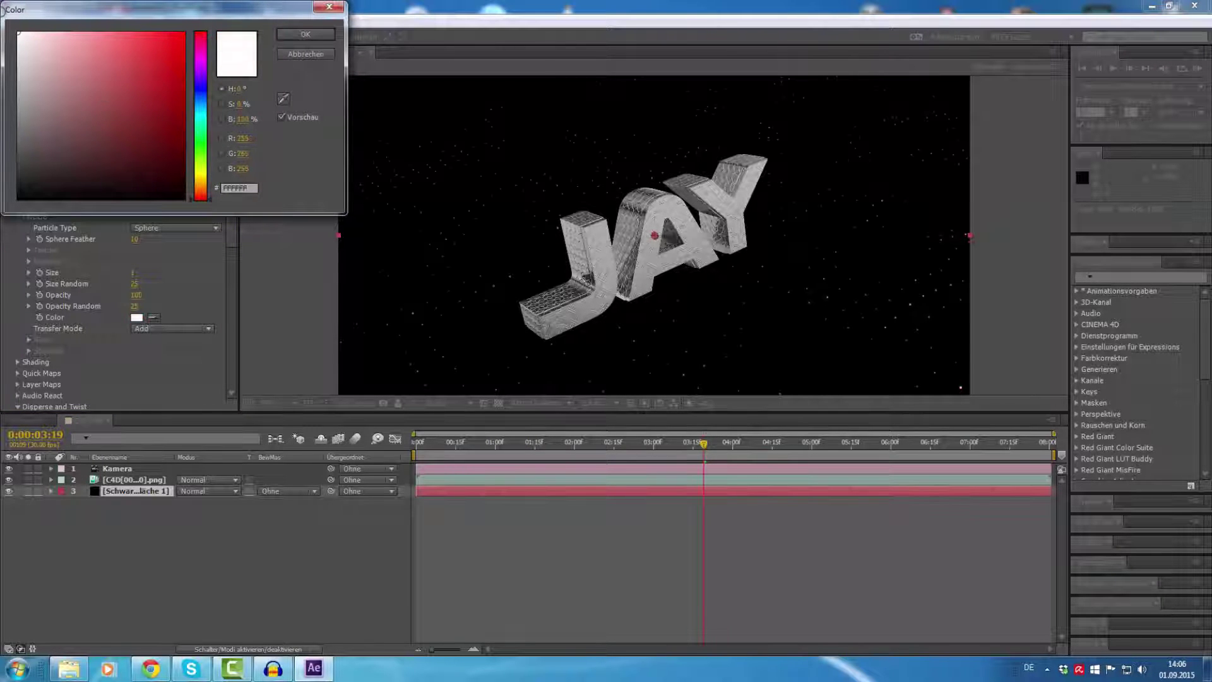
{"action": "left_click", "coordinate": [305, 35]}
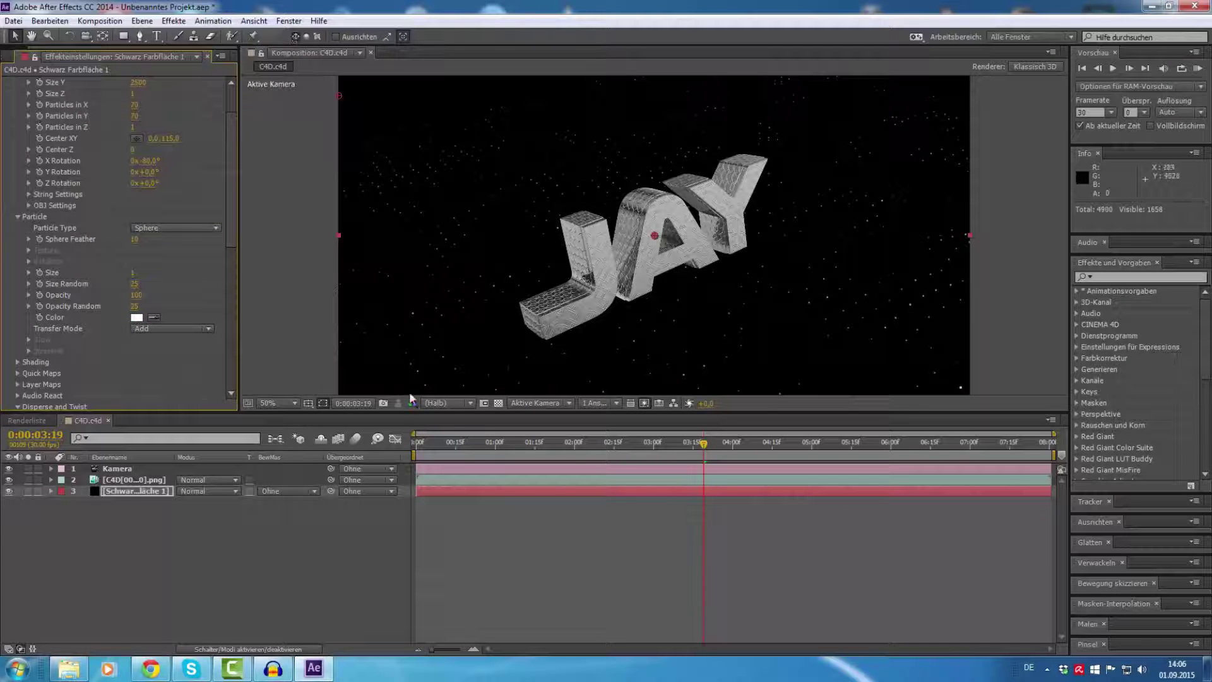
Scrub the Disperse and Twist Twist value to progressively larger amounts.
{"action": "mouse_move", "coordinate": [576, 442]}
{"action": "left_mouse_down"}
{"action": "mouse_move", "coordinate": [456, 442]}
{"action": "mouse_move", "coordinate": [651, 417]}
{"action": "left_mouse_up"}
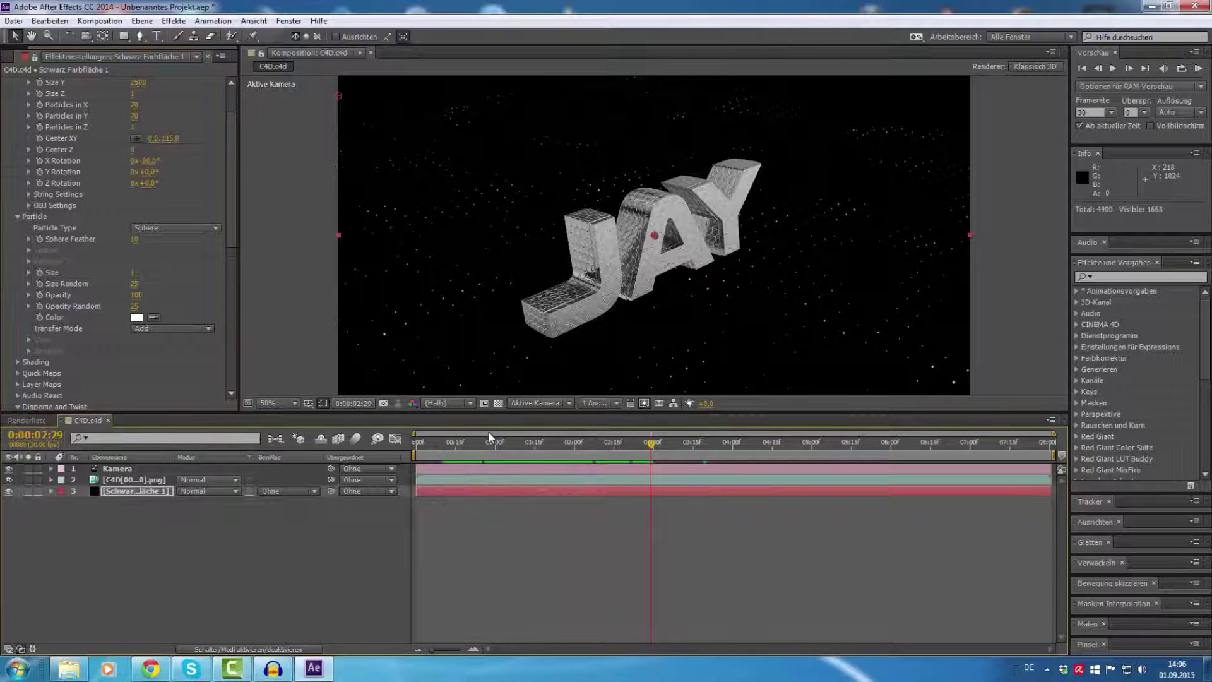
{"action": "scroll", "coordinate": [155, 373], "scroll_direction": "down", "scroll_amount": 3}
{"action": "scroll", "coordinate": [156, 372], "scroll_direction": "down", "scroll_amount": 2}
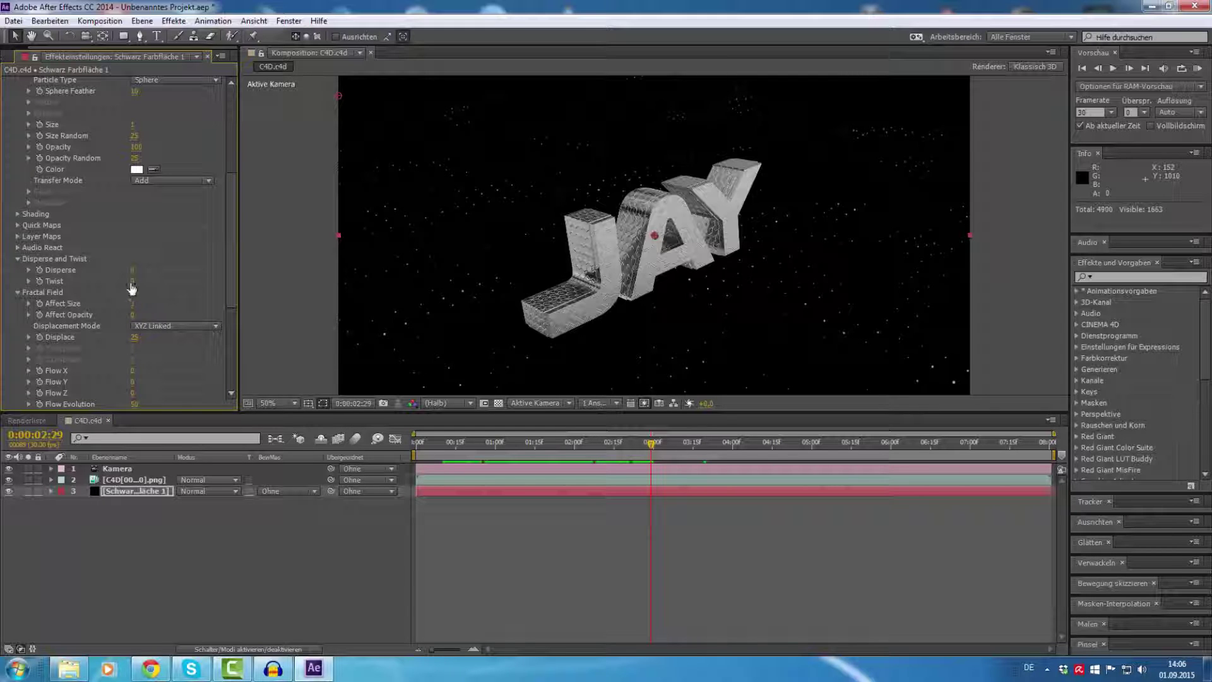
{"action": "left_click_drag", "start_coordinate": [132, 289], "coordinate": [278, 288]}
{"action": "left_click_drag", "start_coordinate": [343, 307], "coordinate": [374, 311]}
{"action": "mouse_move", "coordinate": [136, 281]}
{"action": "left_mouse_down"}
{"action": "mouse_move", "coordinate": [190, 281]}
{"action": "mouse_move", "coordinate": [794, 402]}
{"action": "left_mouse_up"}
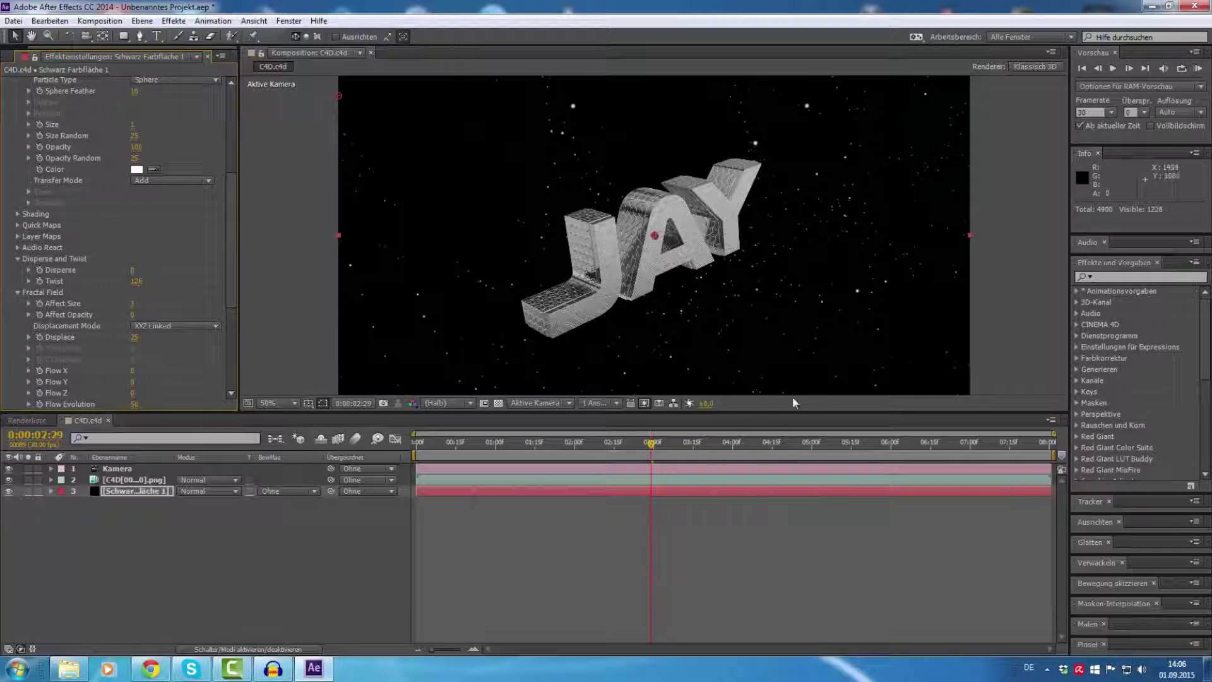
Bring the Twist back down to about 0, checking from the animation start.
{"action": "mouse_move", "coordinate": [668, 453]}
{"action": "left_mouse_down"}
{"action": "mouse_move", "coordinate": [383, 459]}
{"action": "mouse_move", "coordinate": [712, 435]}
{"action": "left_mouse_up"}
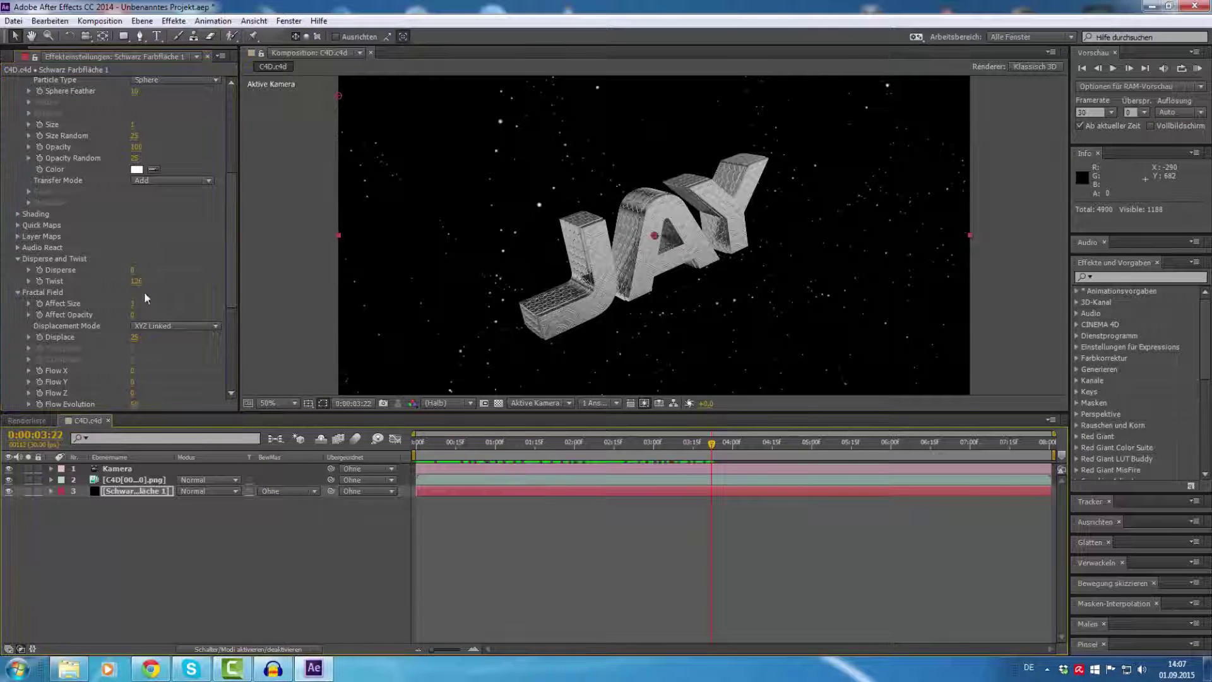
{"action": "left_click_drag", "start_coordinate": [101, 292], "coordinate": [19, 314]}
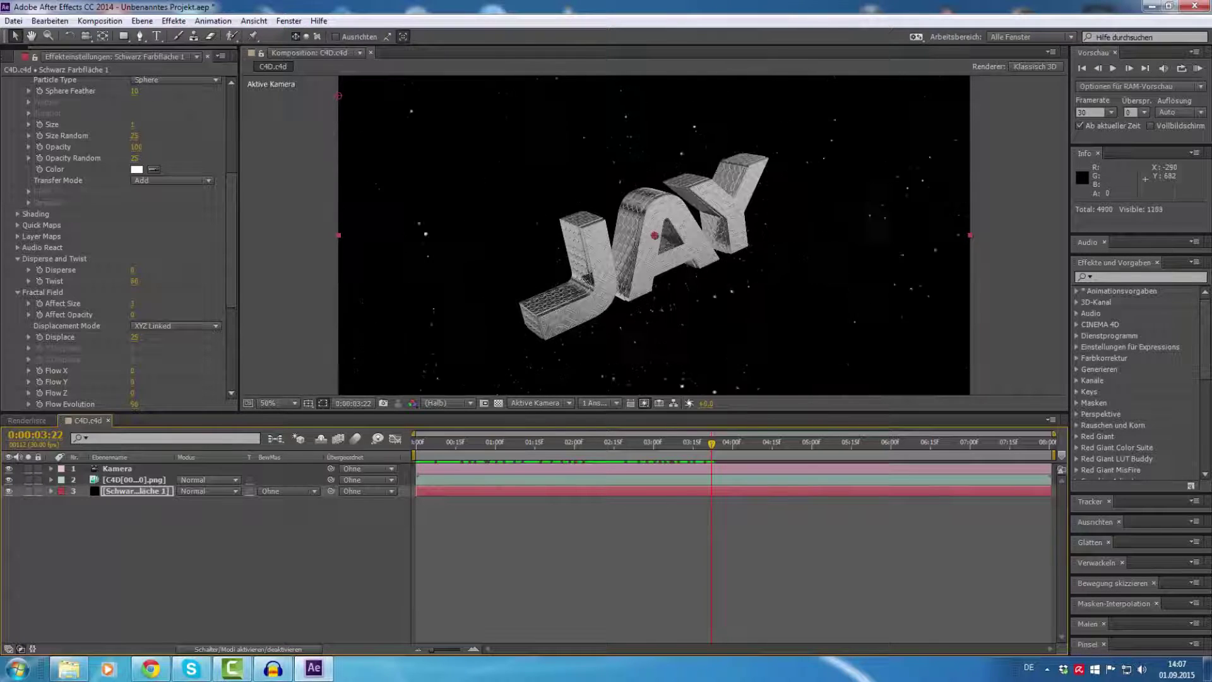
{"action": "left_click_drag", "start_coordinate": [9, 518], "coordinate": [8, 569]}
{"action": "left_click_drag", "start_coordinate": [9, 568], "coordinate": [8, 555]}
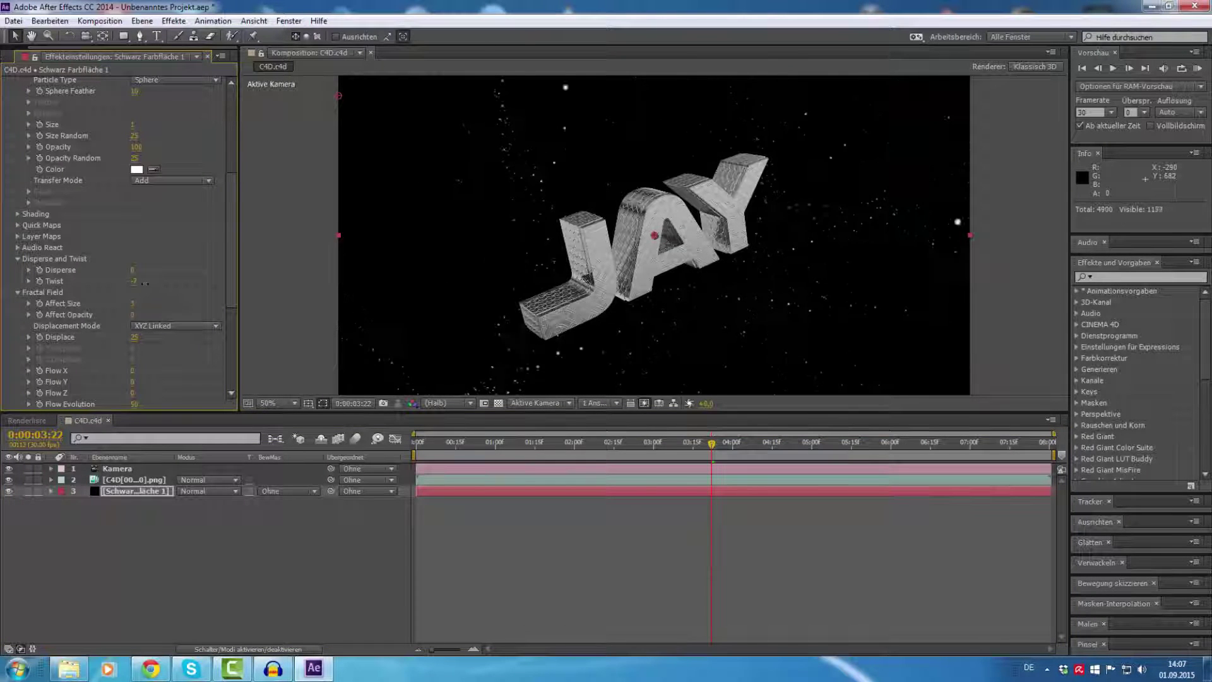
{"action": "left_click_drag", "start_coordinate": [133, 281], "coordinate": [194, 292]}
Try a Twist of 45, then set Twist to 0,25 and return to the first frame.
{"action": "left_click_drag", "start_coordinate": [204, 293], "coordinate": [199, 293]}
{"action": "left_click", "coordinate": [142, 281]}
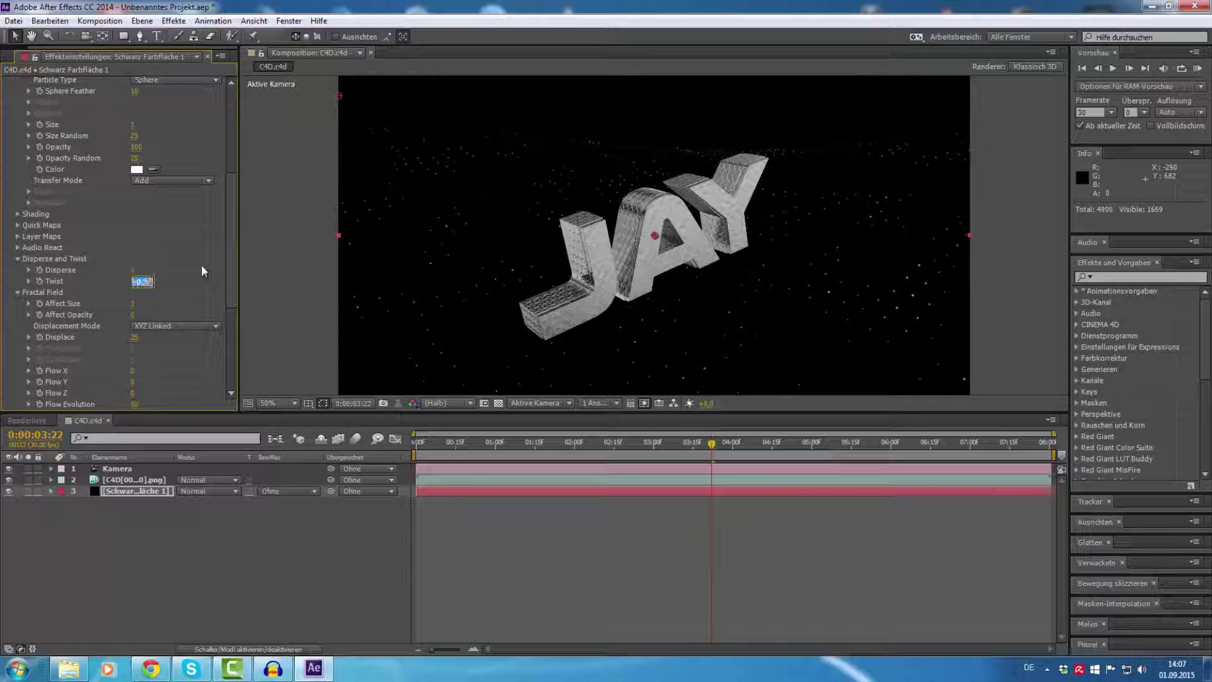
{"action": "type", "text": "45"}
{"action": "left_click", "coordinate": [132, 281]}
{"action": "type", "text": "0,25"}
{"action": "key", "text": "Return"}
{"action": "mouse_move", "coordinate": [639, 442]}
{"action": "left_mouse_down"}
{"action": "mouse_move", "coordinate": [460, 485]}
{"action": "mouse_move", "coordinate": [928, 472]}
{"action": "left_mouse_up"}
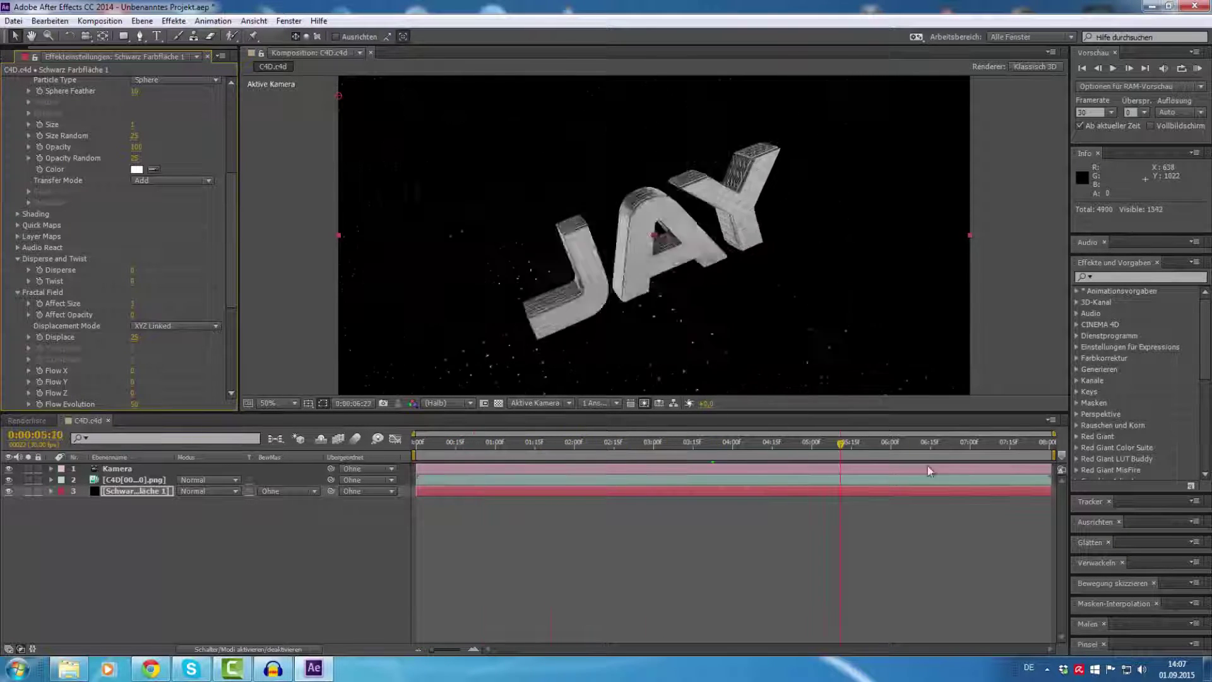
{"action": "key", "text": "Home"}
Run a RAM preview, zoom the timeline in and out, and dock the Info panel above Vorschau.
{"action": "left_click", "coordinate": [1198, 67]}
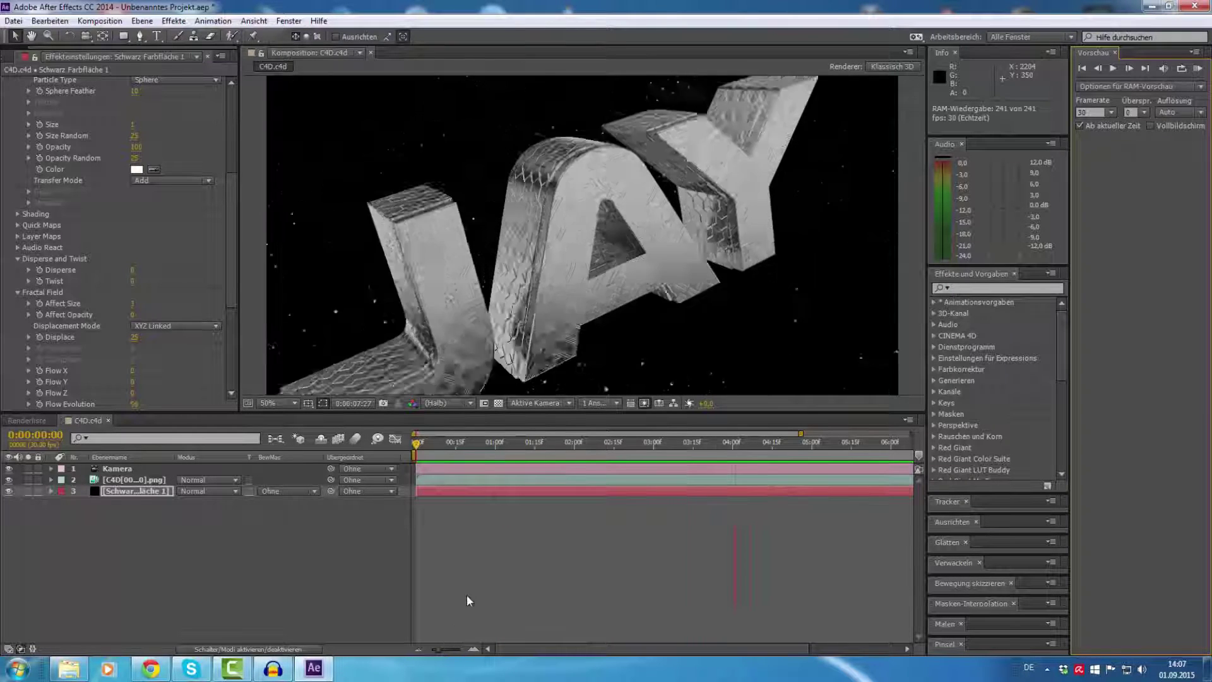
{"action": "key", "text": "space"}
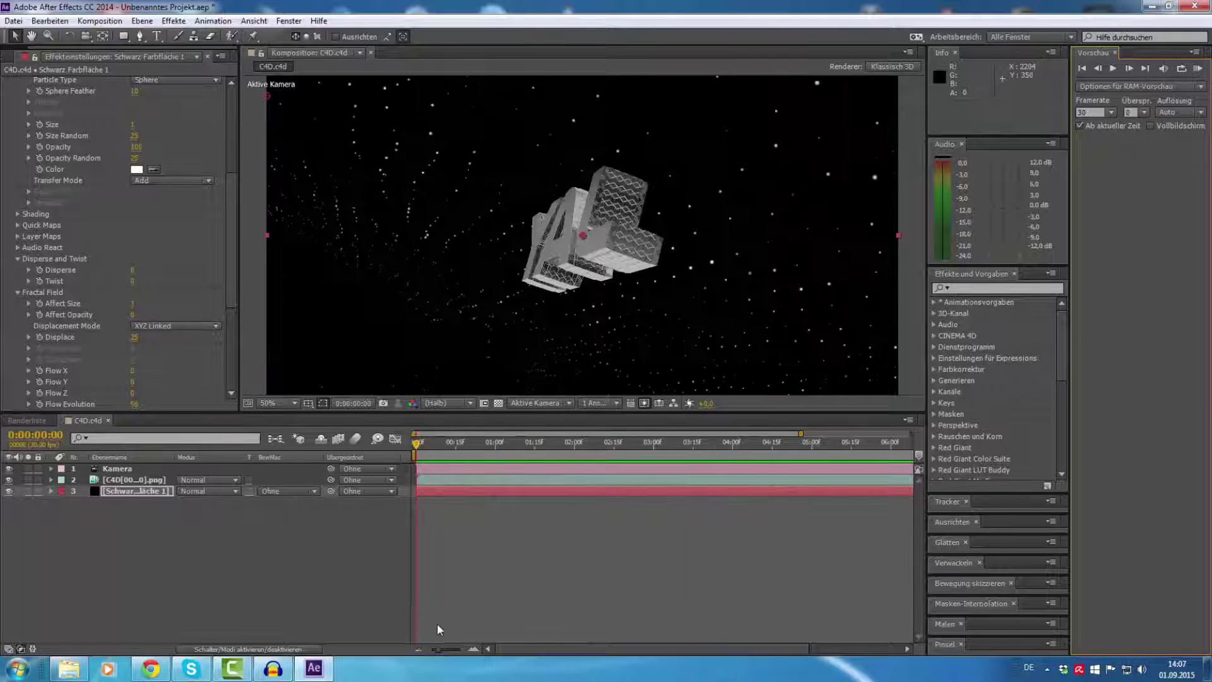
{"action": "left_click_drag", "start_coordinate": [442, 651], "coordinate": [460, 651]}
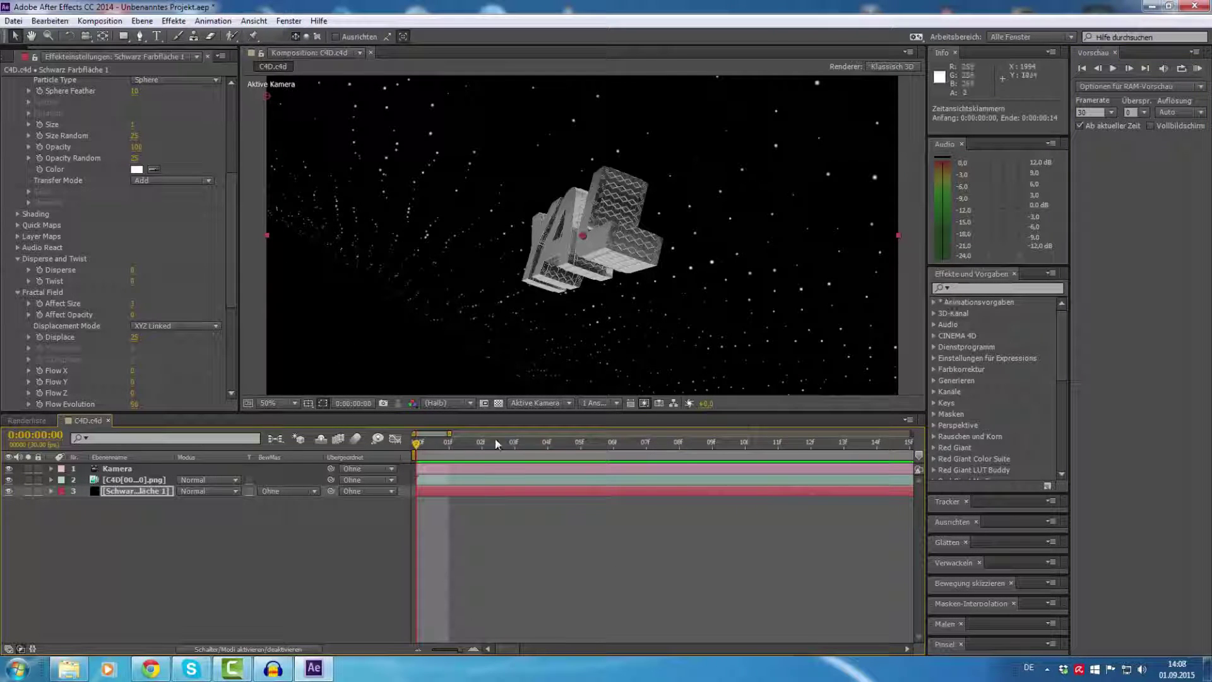
{"action": "left_click_drag", "start_coordinate": [438, 651], "coordinate": [404, 651]}
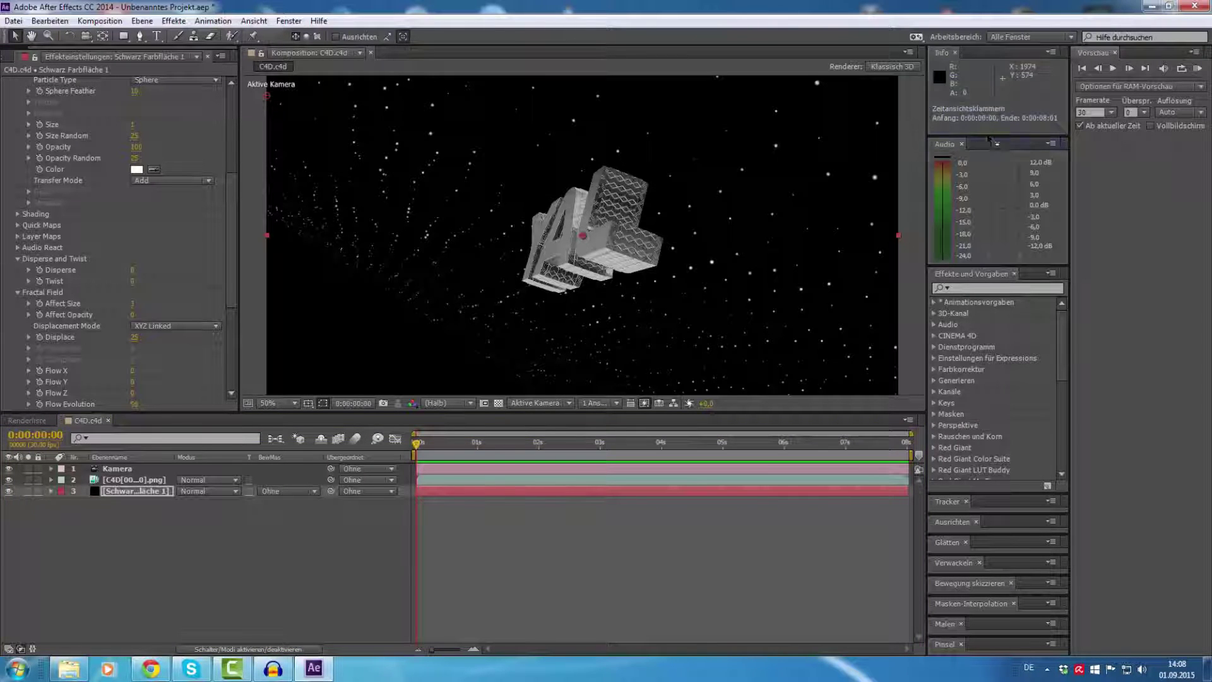
{"action": "left_click_drag", "start_coordinate": [1017, 109], "coordinate": [980, 132]}
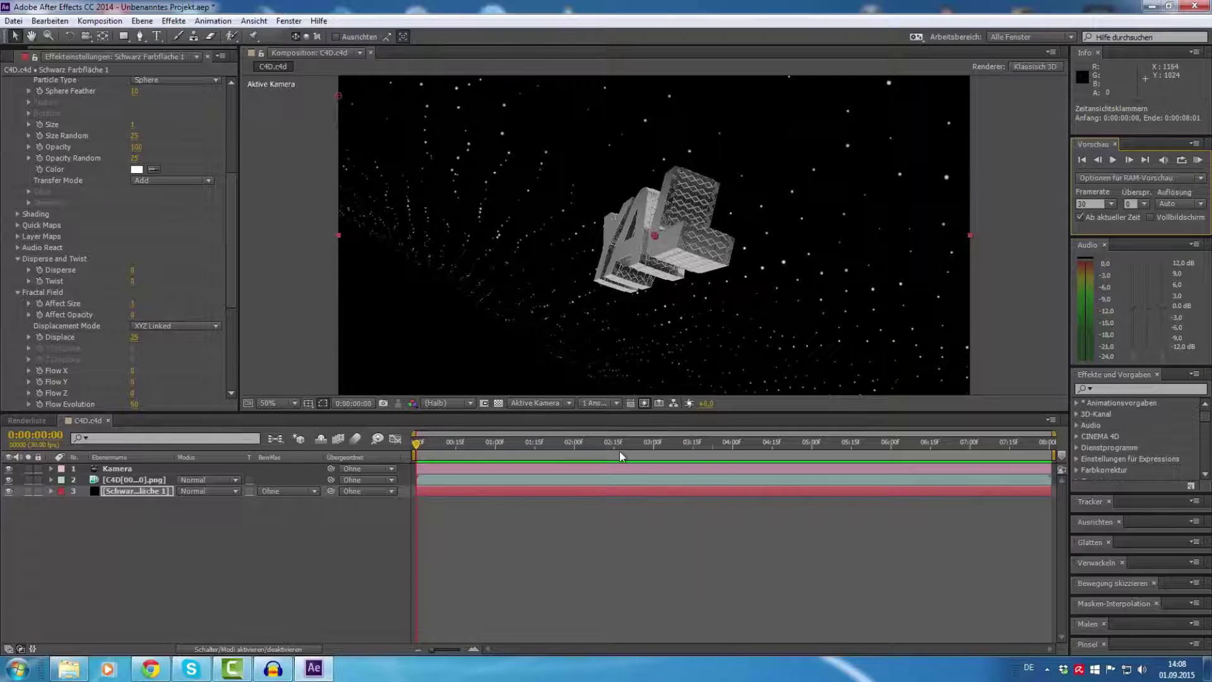
At the frame where JAY is fully formed, set Twist to 1, then go back to an early frame.
{"action": "left_click_drag", "start_coordinate": [622, 456], "coordinate": [777, 445]}
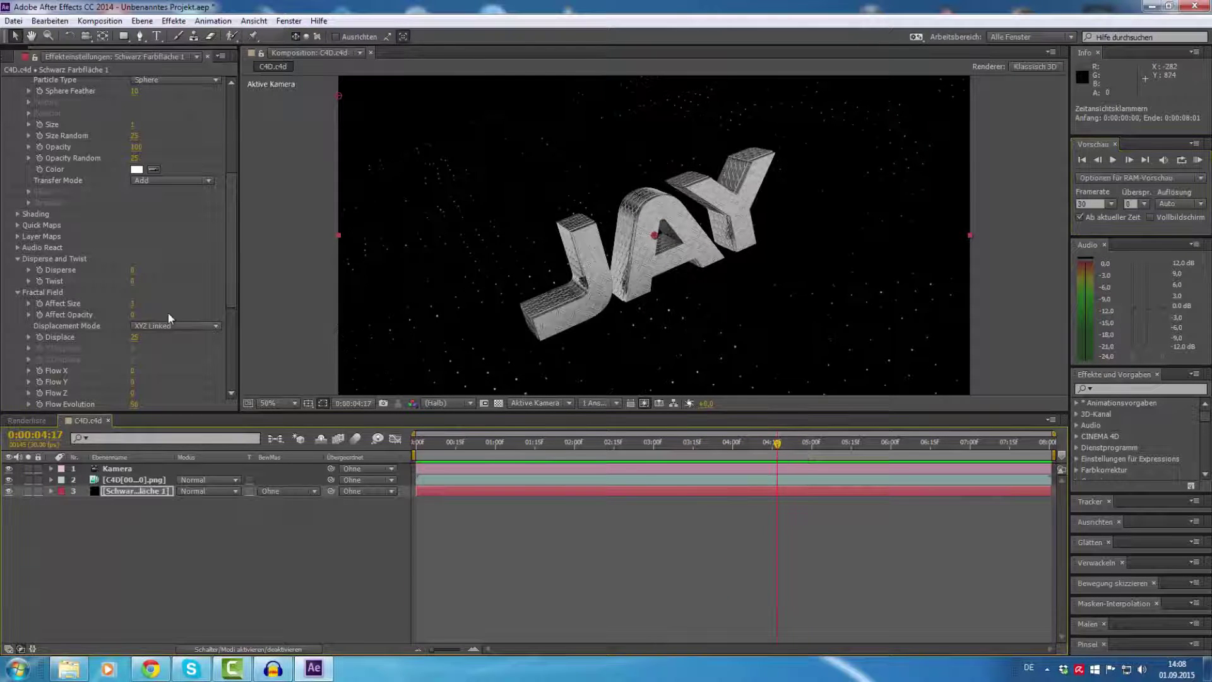
{"action": "left_click", "coordinate": [133, 282]}
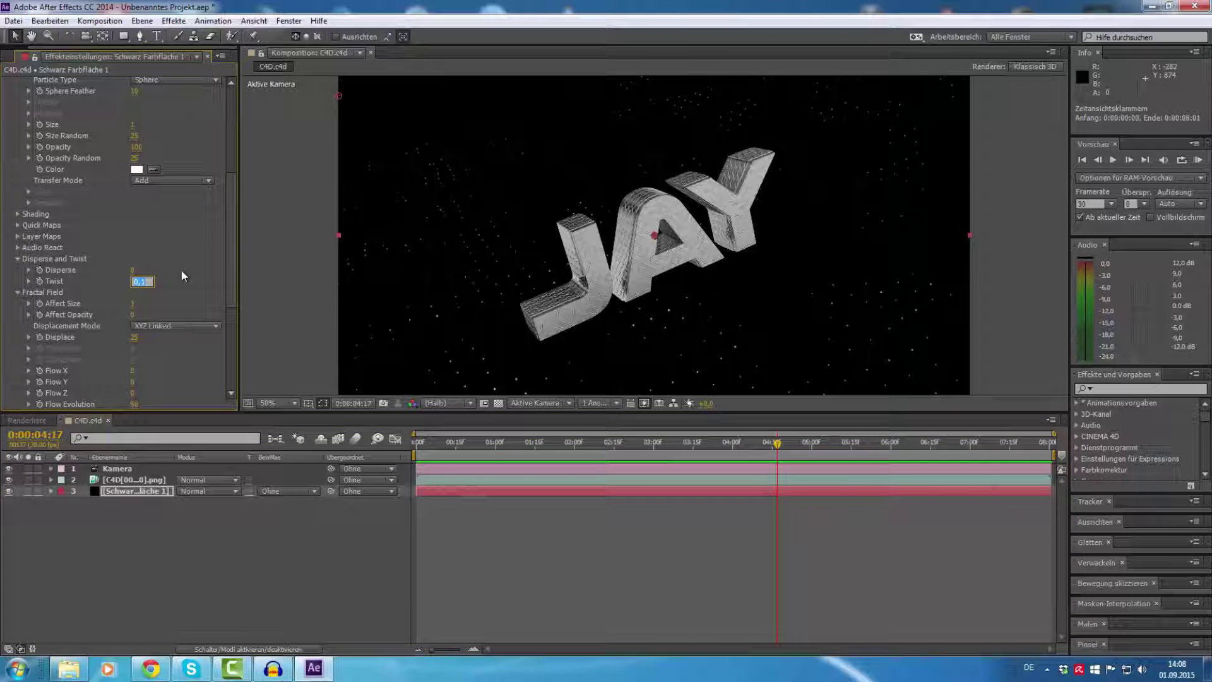
{"action": "type", "text": "1"}
{"action": "key", "text": "Return"}
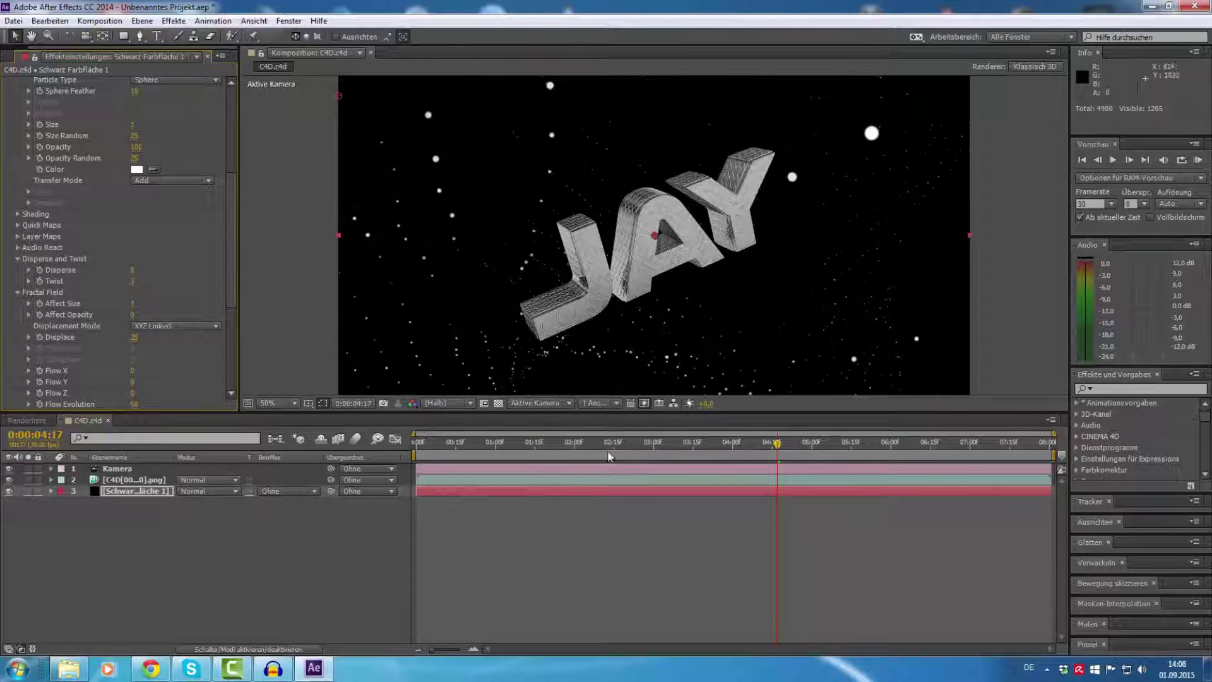
{"action": "mouse_move", "coordinate": [637, 457]}
{"action": "left_mouse_down"}
{"action": "mouse_move", "coordinate": [463, 485]}
{"action": "mouse_move", "coordinate": [501, 491]}
{"action": "left_mouse_up"}
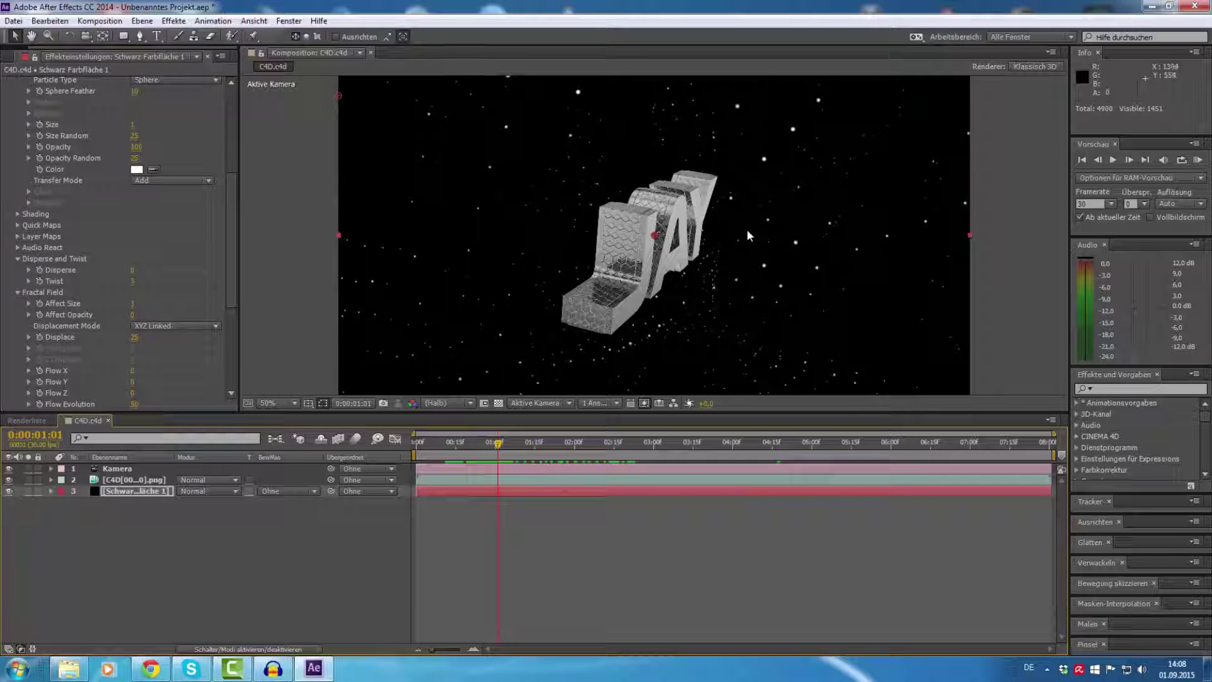
Set Base Form Particles in X and in Y to 150 each, then play from the start.
{"action": "scroll", "coordinate": [158, 301], "scroll_direction": "up", "scroll_amount": 2}
{"action": "scroll", "coordinate": [132, 227], "scroll_direction": "up", "scroll_amount": 3}
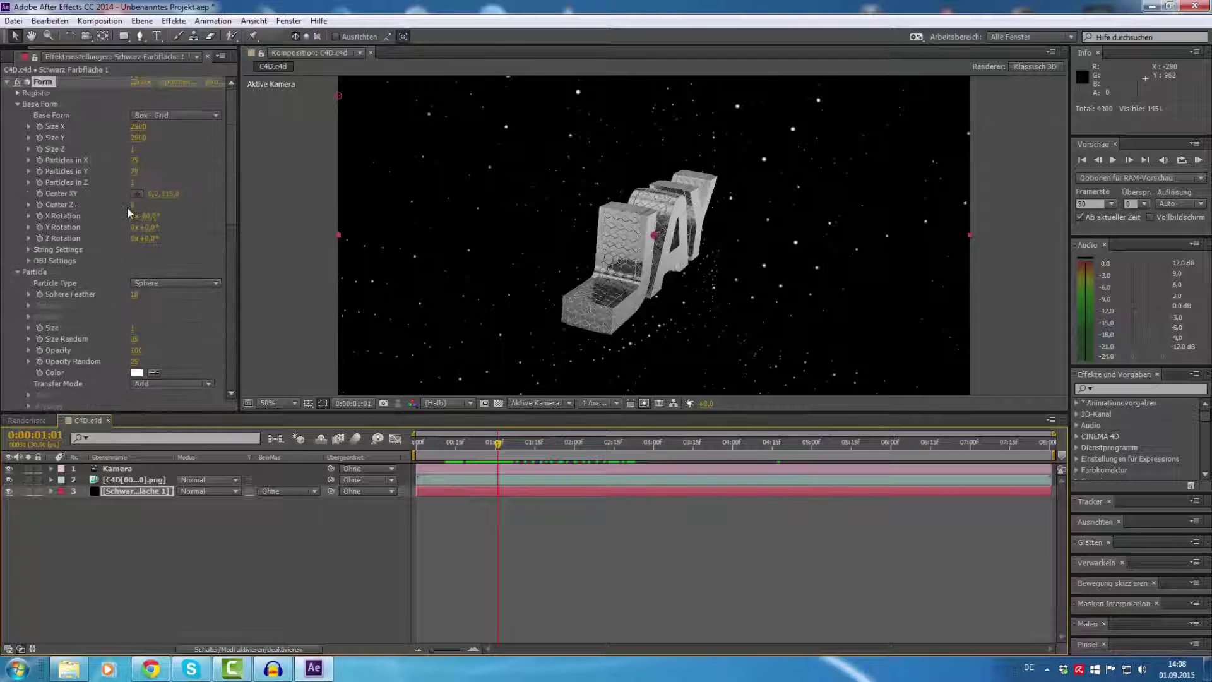
{"action": "left_click", "coordinate": [135, 160]}
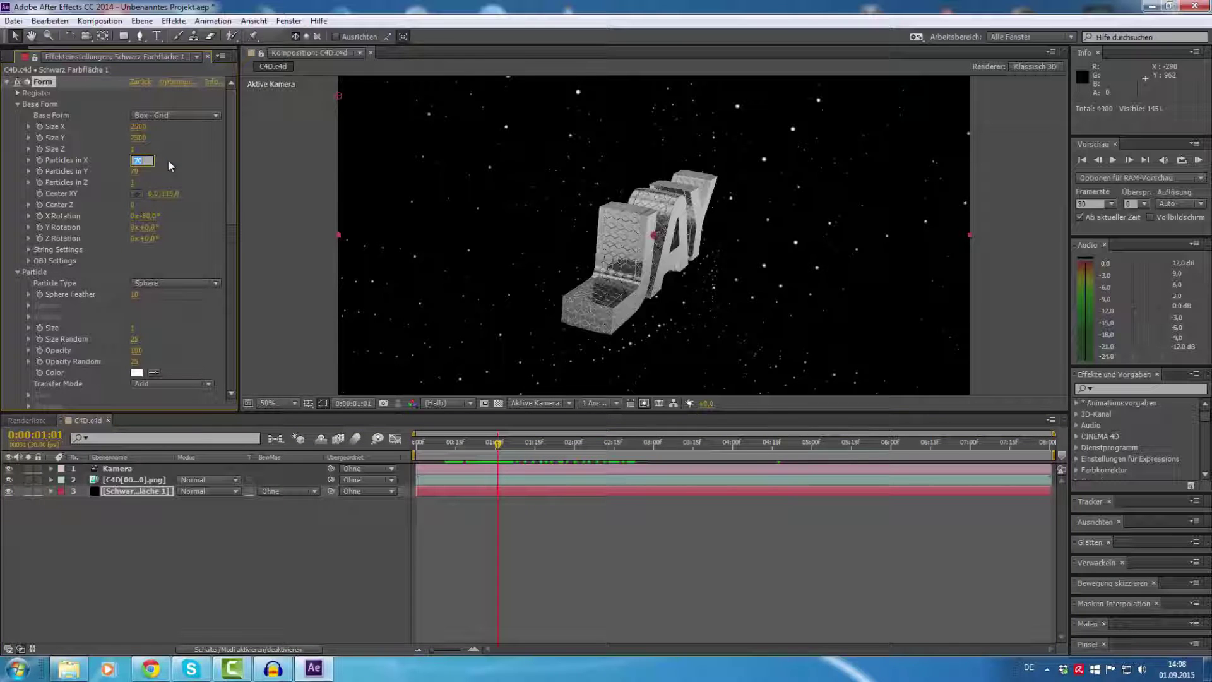
{"action": "type", "text": "150"}
{"action": "key", "text": "Return"}
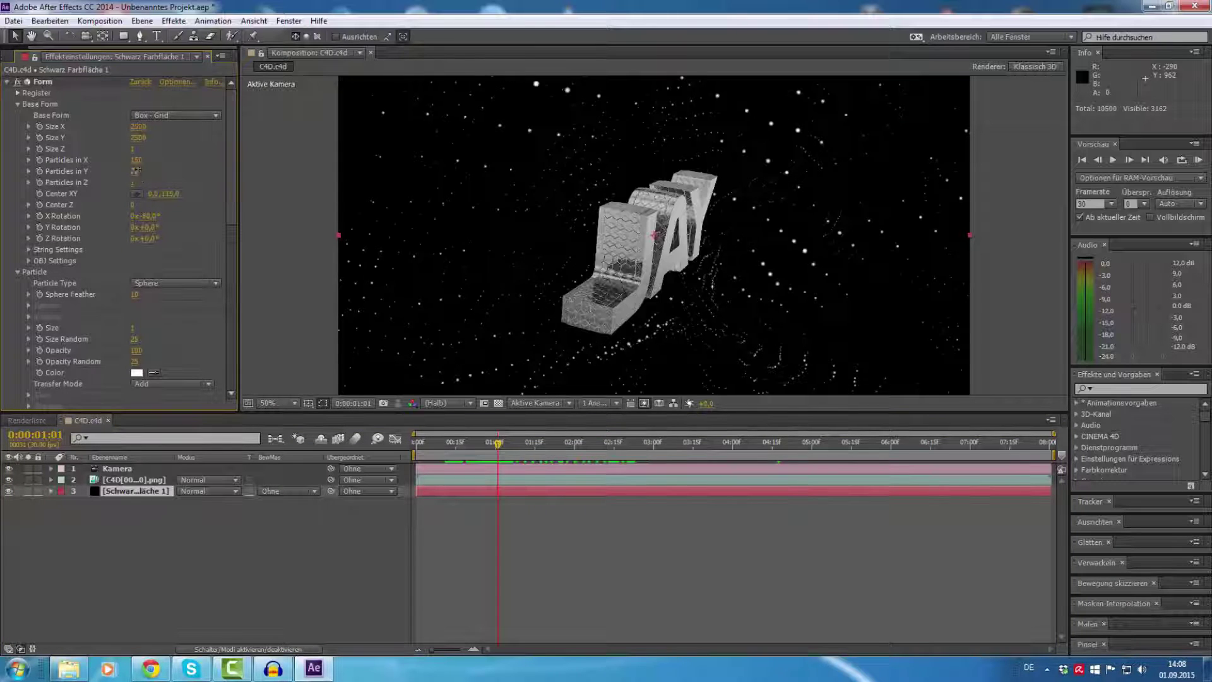
{"action": "left_click", "coordinate": [138, 171]}
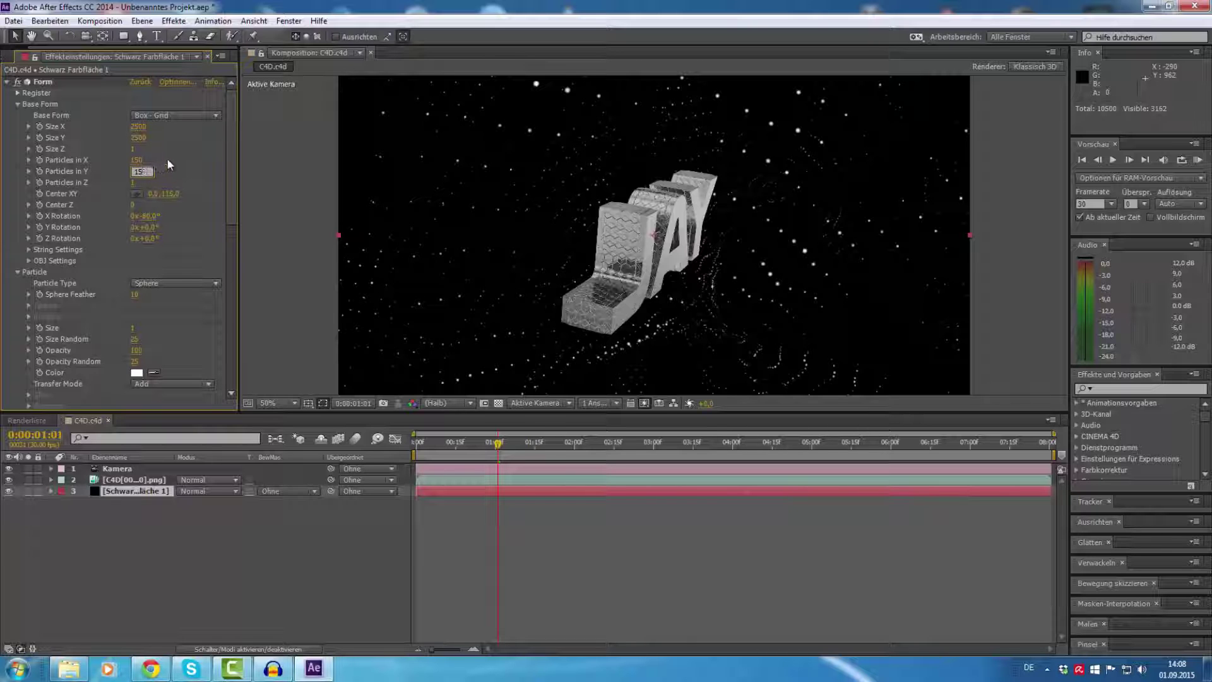
{"action": "type", "text": "0"}
{"action": "key", "text": "Return"}
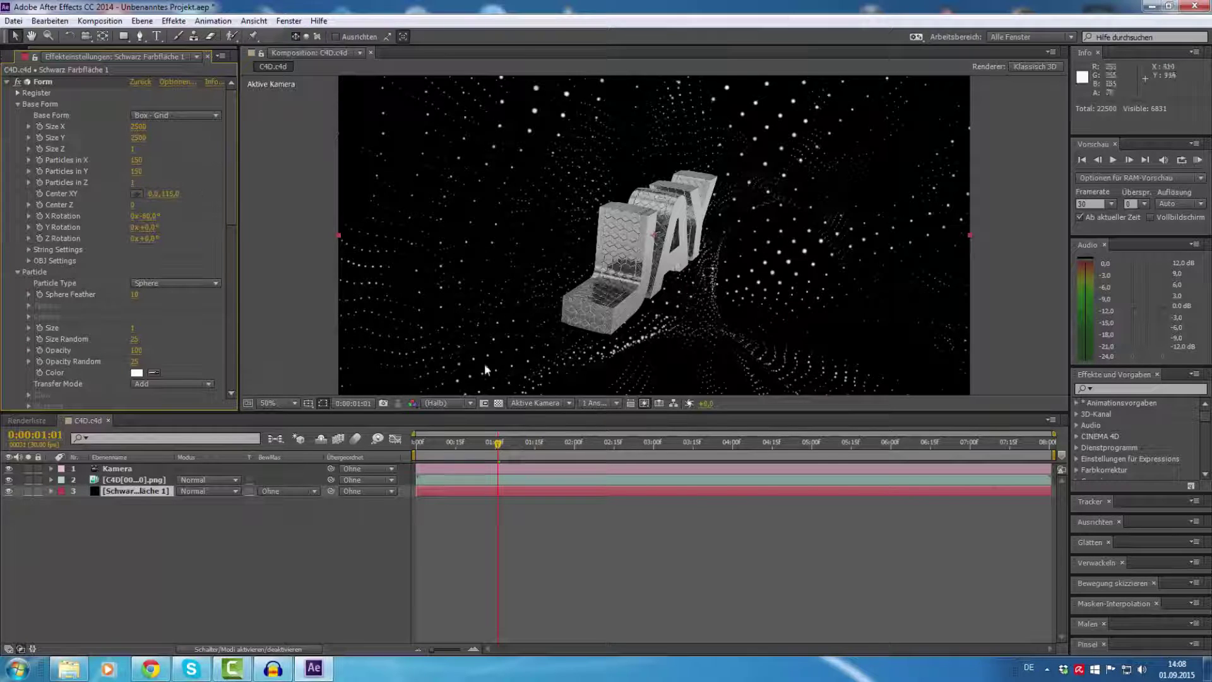
{"action": "left_click_drag", "start_coordinate": [498, 443], "coordinate": [426, 467]}
{"action": "key", "text": "space"}
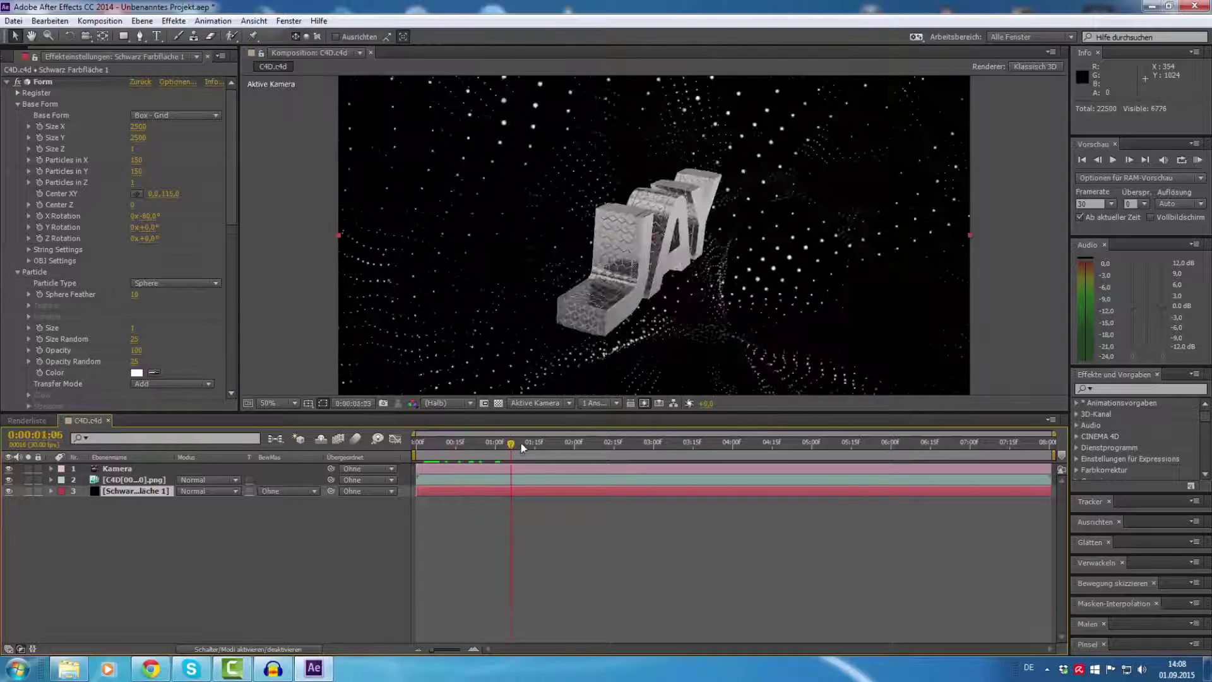
Reset Twist to 0, preview from the first frame, then scrub Twist up well above 100.
{"action": "scroll", "coordinate": [142, 329], "scroll_direction": "down", "scroll_amount": 3}
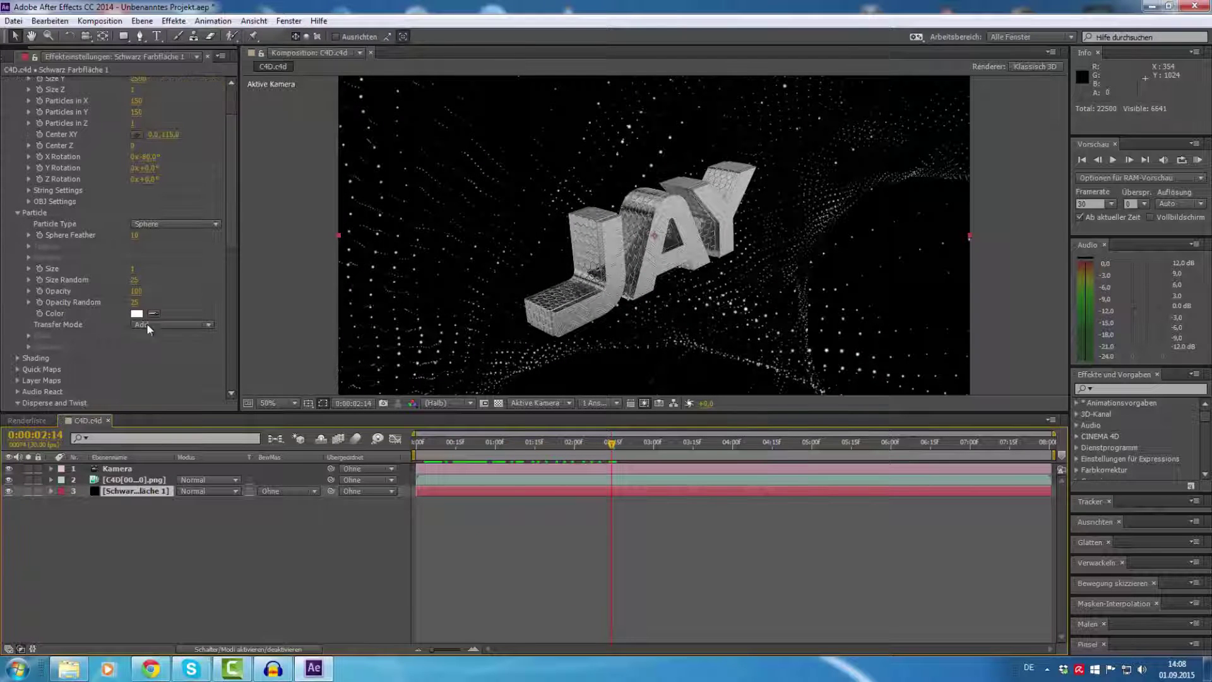
{"action": "scroll", "coordinate": [142, 319], "scroll_direction": "down", "scroll_amount": 3}
{"action": "left_click", "coordinate": [133, 337]}
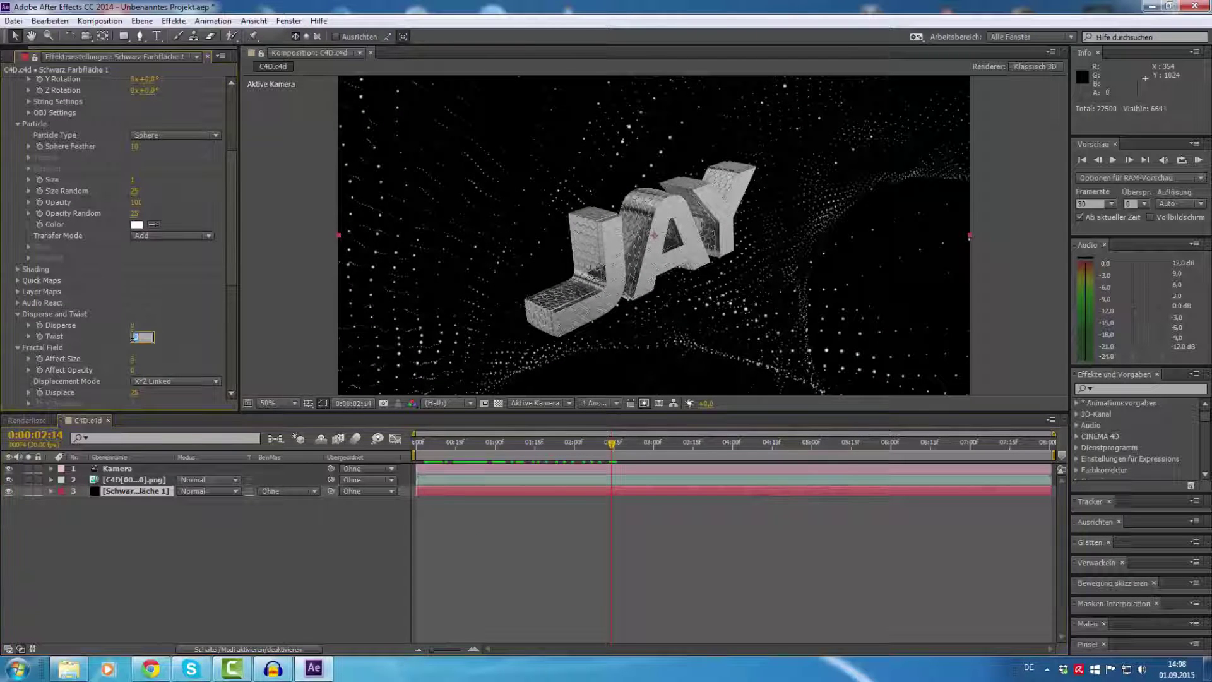
{"action": "key", "text": "Return"}
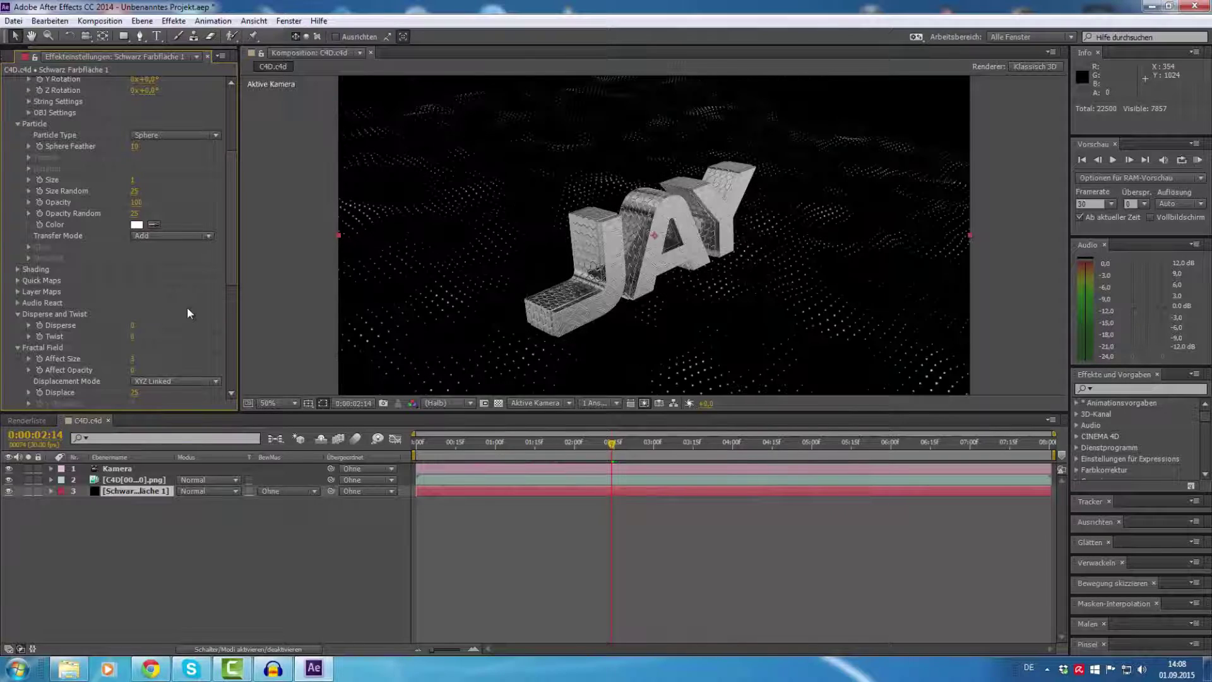
{"action": "key", "text": "Home"}
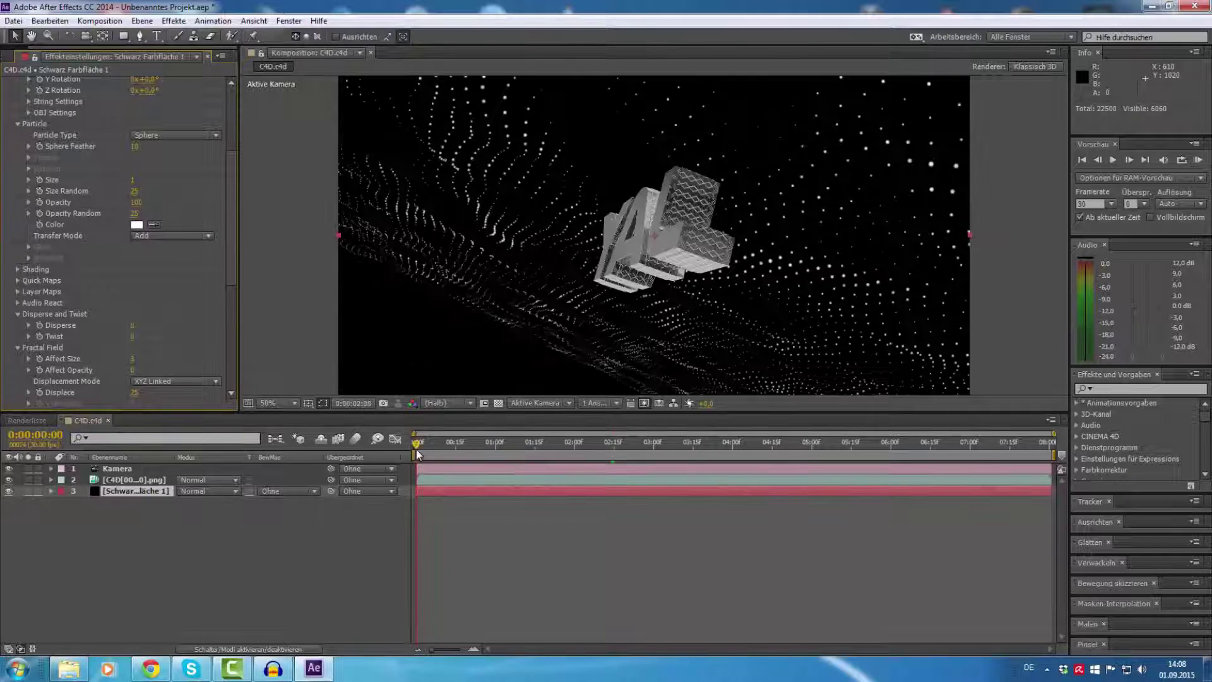
{"action": "key", "text": "space"}
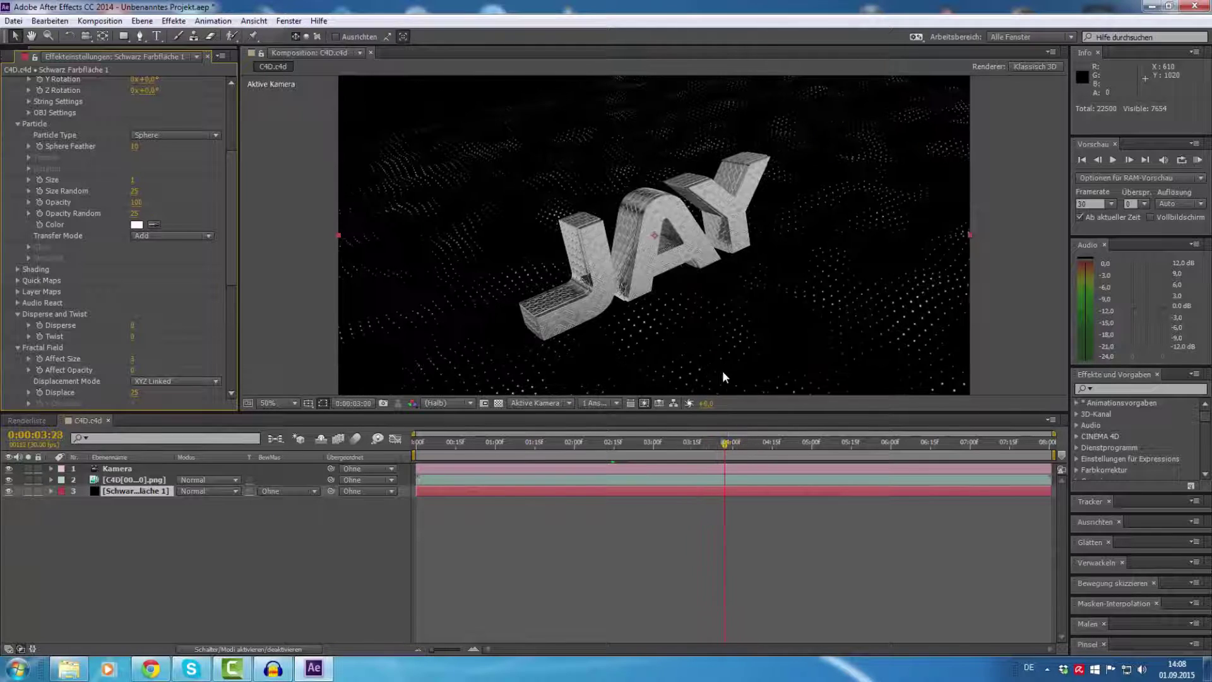
{"action": "key", "text": "space"}
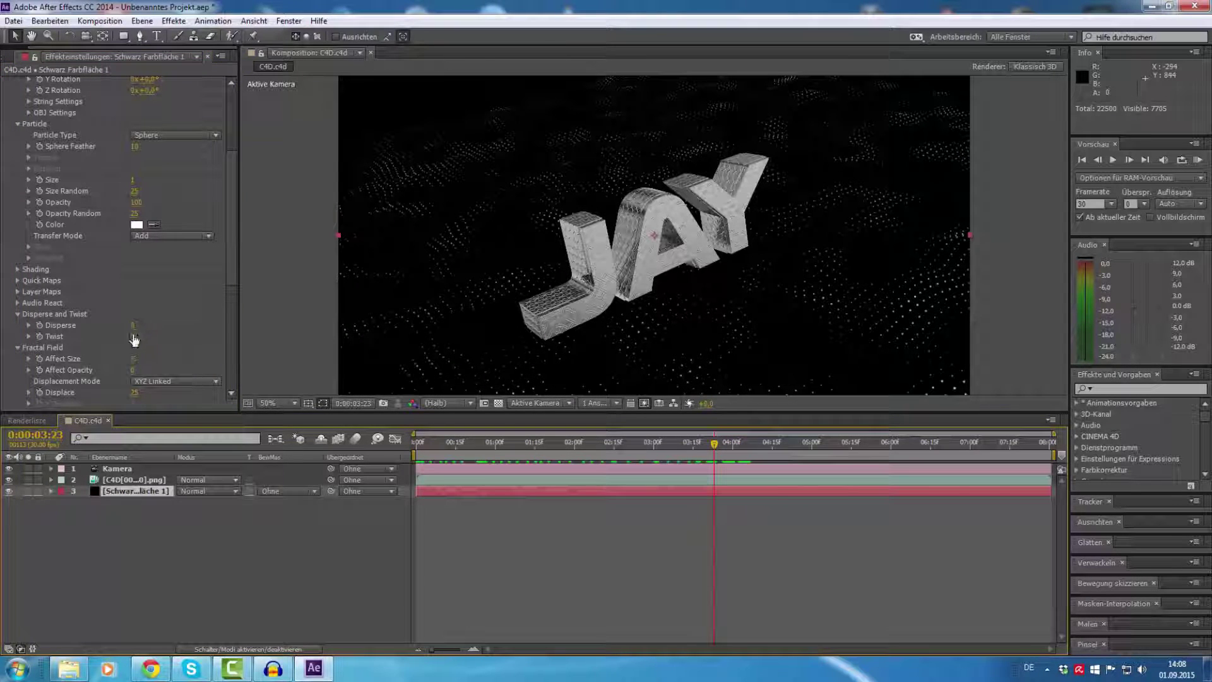
{"action": "mouse_move", "coordinate": [132, 336]}
{"action": "left_mouse_down"}
{"action": "mouse_move", "coordinate": [746, 335]}
{"action": "mouse_move", "coordinate": [720, 335]}
{"action": "left_mouse_up"}
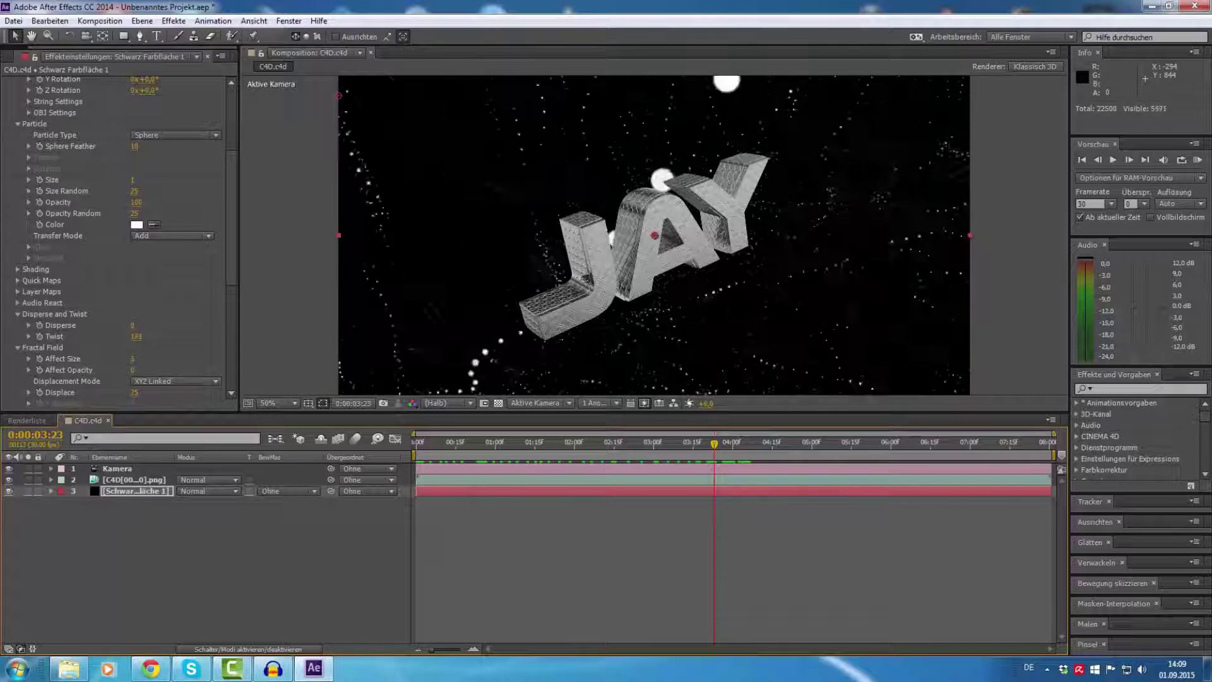
Try Disperse values of 0,25 and 0,05 on the particle grid.
{"action": "mouse_move", "coordinate": [139, 327]}
{"action": "left_mouse_down"}
{"action": "mouse_move", "coordinate": [180, 327]}
{"action": "mouse_move", "coordinate": [128, 327]}
{"action": "left_mouse_up"}
{"action": "left_click", "coordinate": [135, 326]}
{"action": "type", "text": ",25"}
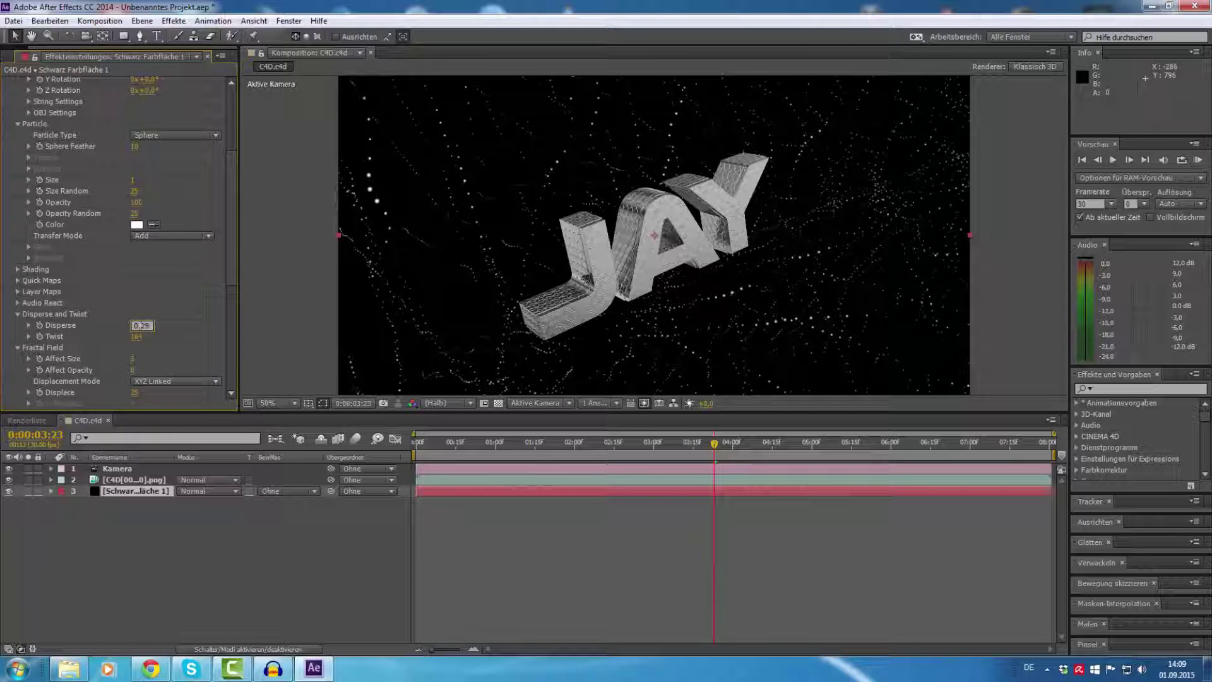
{"action": "key", "text": "Return"}
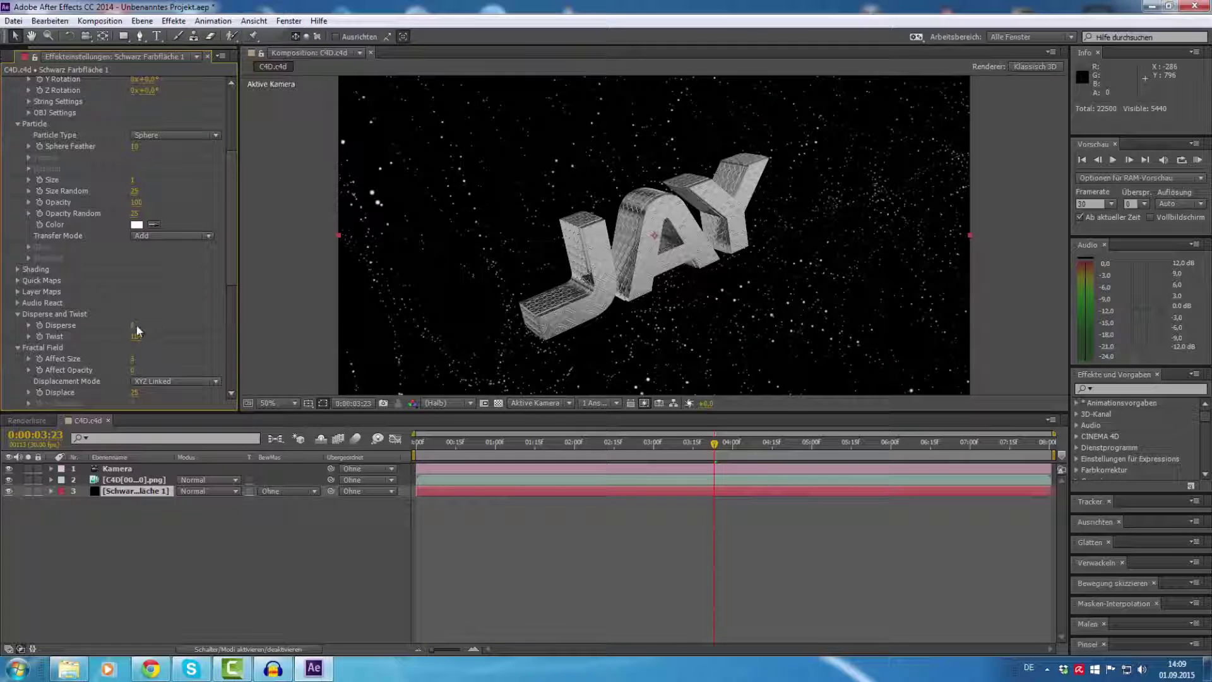
{"action": "left_click", "coordinate": [134, 326]}
{"action": "type", "text": ".05"}
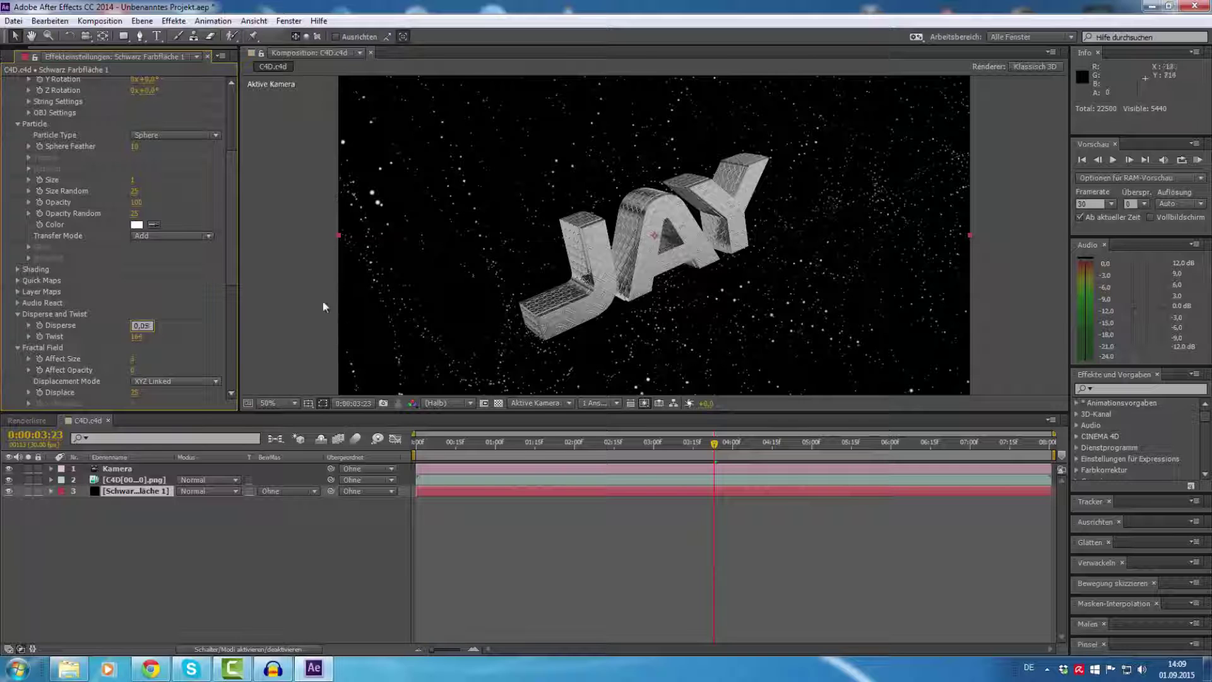
{"action": "key", "text": "Return"}
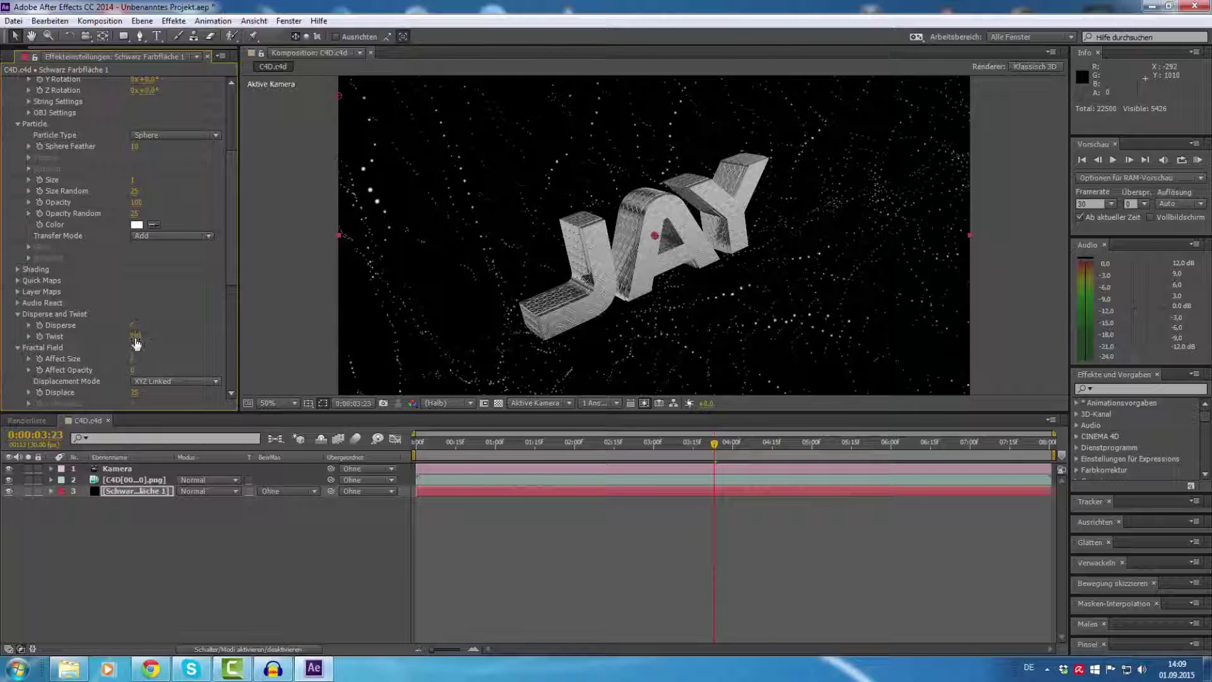
Scrub Twist through lower values and fine-tune it to 184, then move the playhead near the start.
{"action": "mouse_move", "coordinate": [137, 337]}
{"action": "left_mouse_down"}
{"action": "mouse_move", "coordinate": [106, 347]}
{"action": "mouse_move", "coordinate": [216, 347]}
{"action": "left_mouse_up"}
{"action": "mouse_move", "coordinate": [136, 336]}
{"action": "left_mouse_down"}
{"action": "mouse_move", "coordinate": [116, 336]}
{"action": "mouse_move", "coordinate": [132, 336]}
{"action": "left_mouse_up"}
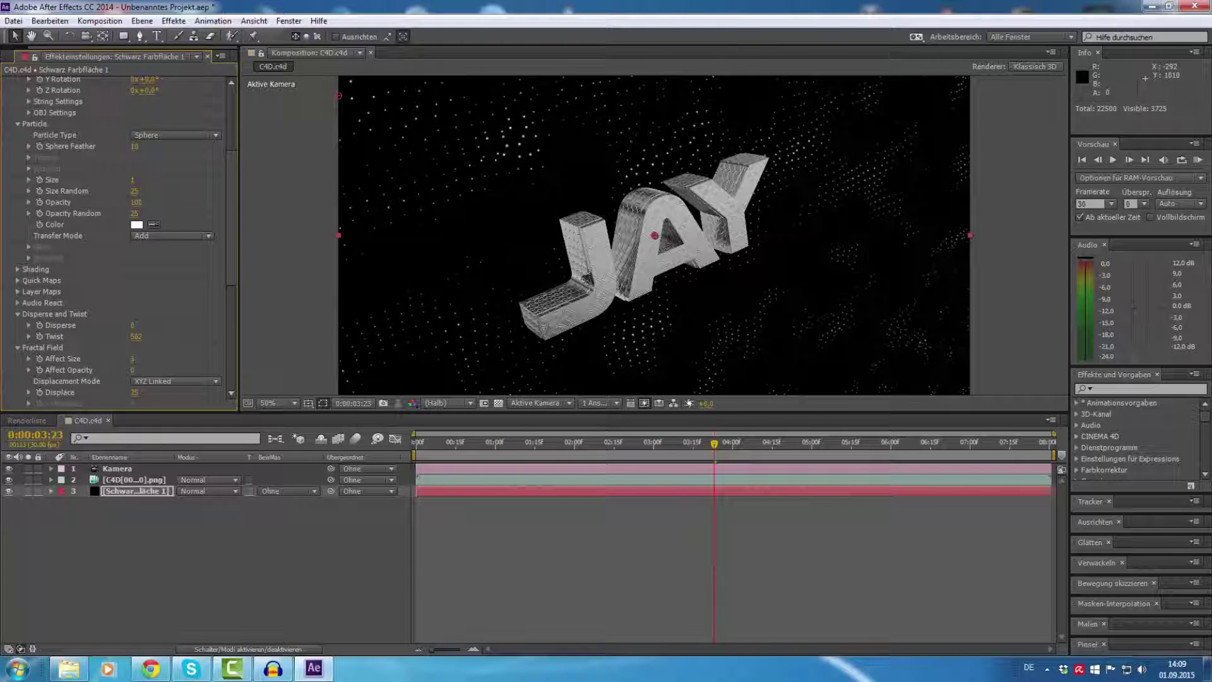
{"action": "left_click_drag", "start_coordinate": [136, 336], "coordinate": [272, 324]}
{"action": "left_click_drag", "start_coordinate": [136, 336], "coordinate": [222, 312]}
{"action": "left_click_drag", "start_coordinate": [263, 322], "coordinate": [253, 322]}
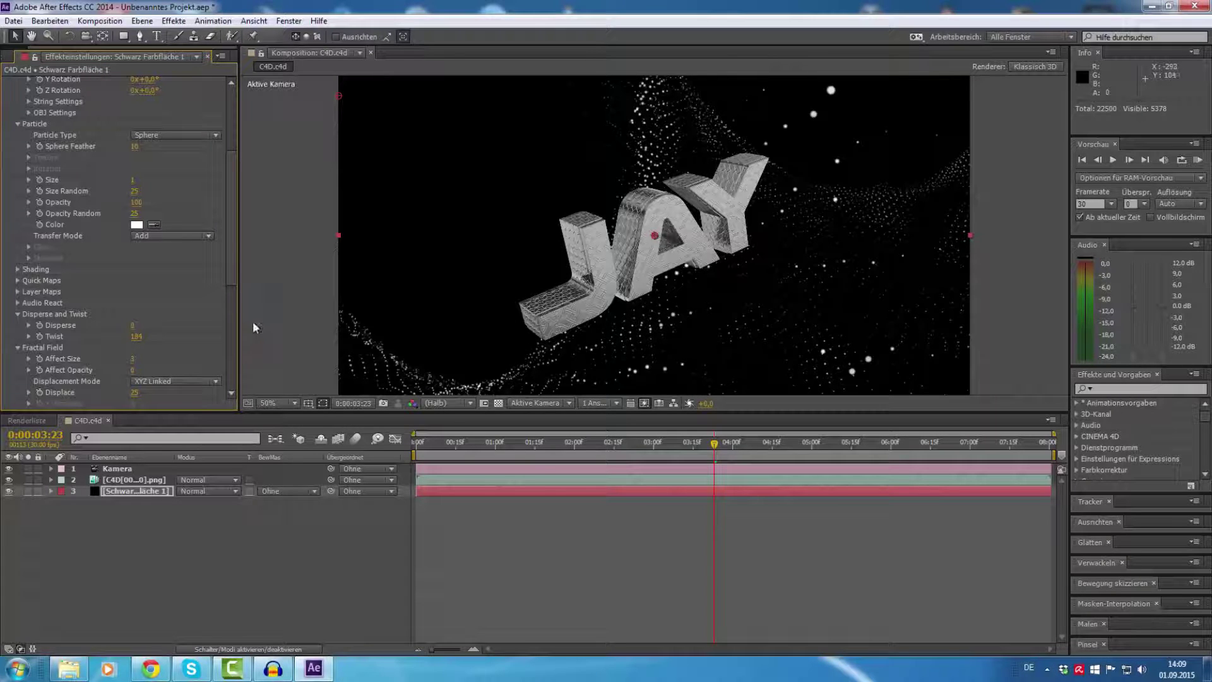
{"action": "mouse_move", "coordinate": [506, 459]}
{"action": "left_mouse_down"}
{"action": "mouse_move", "coordinate": [462, 458]}
{"action": "mouse_move", "coordinate": [792, 439]}
{"action": "mouse_move", "coordinate": [410, 467]}
{"action": "left_mouse_up"}
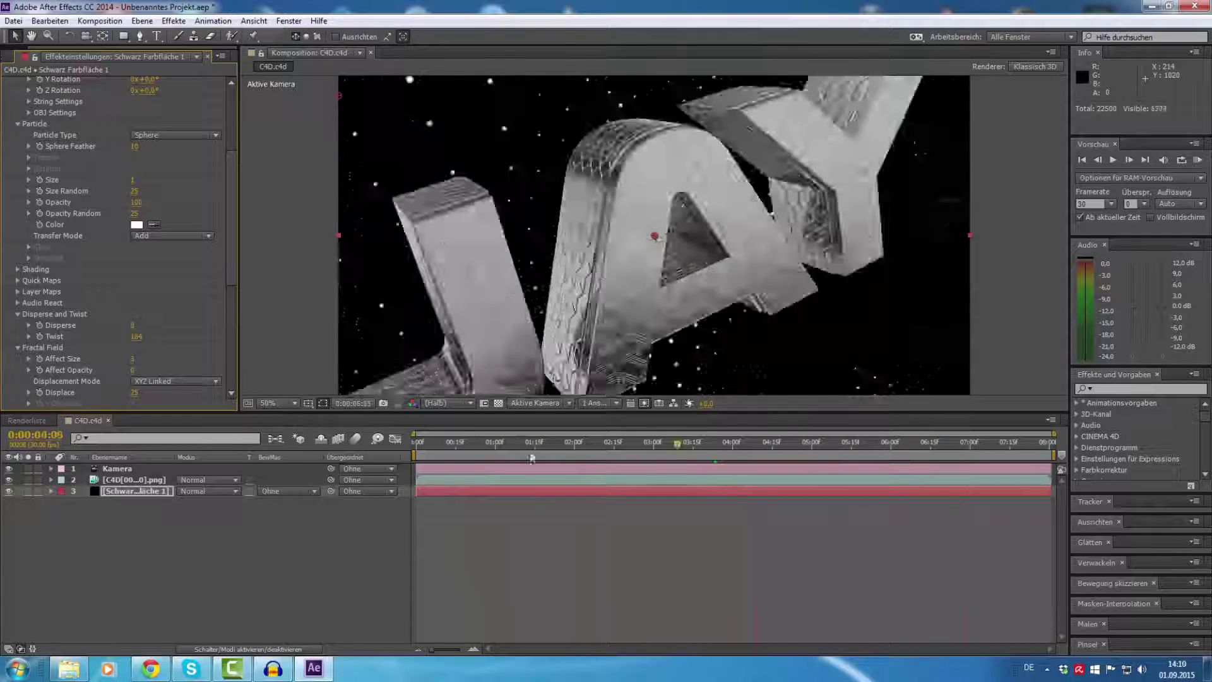
{"action": "left_click", "coordinate": [1203, 160]}
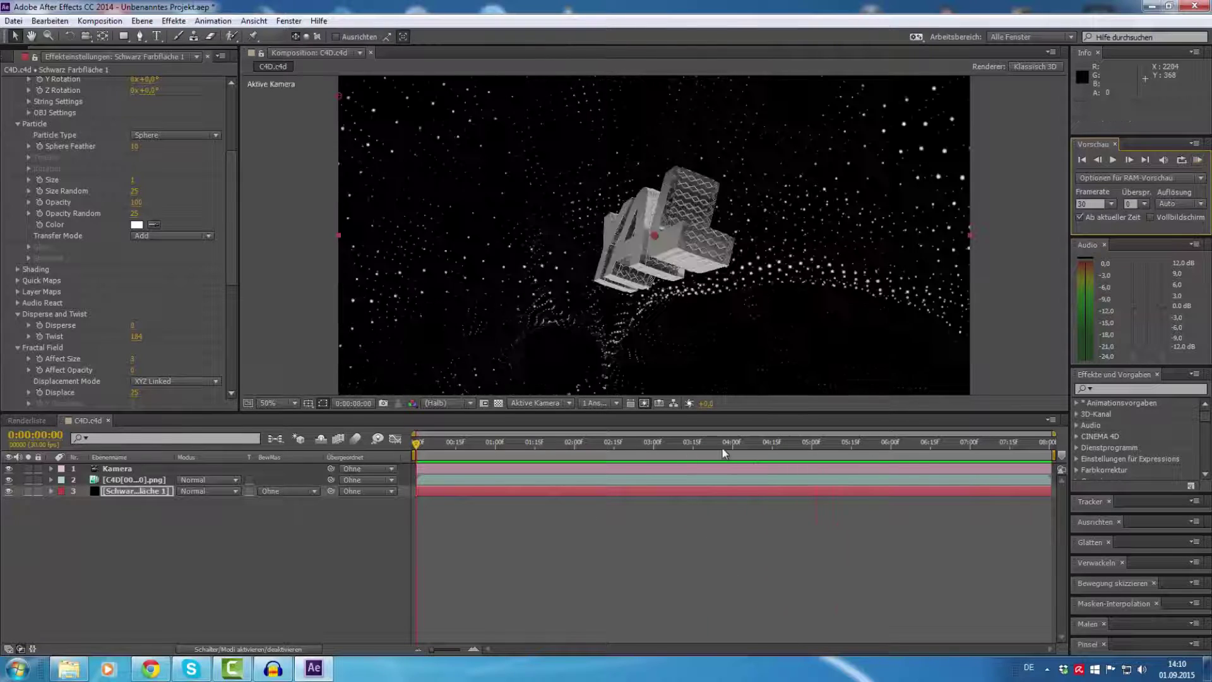
{"action": "left_click", "coordinate": [749, 452]}
{"action": "left_click_drag", "start_coordinate": [749, 452], "coordinate": [786, 455]}
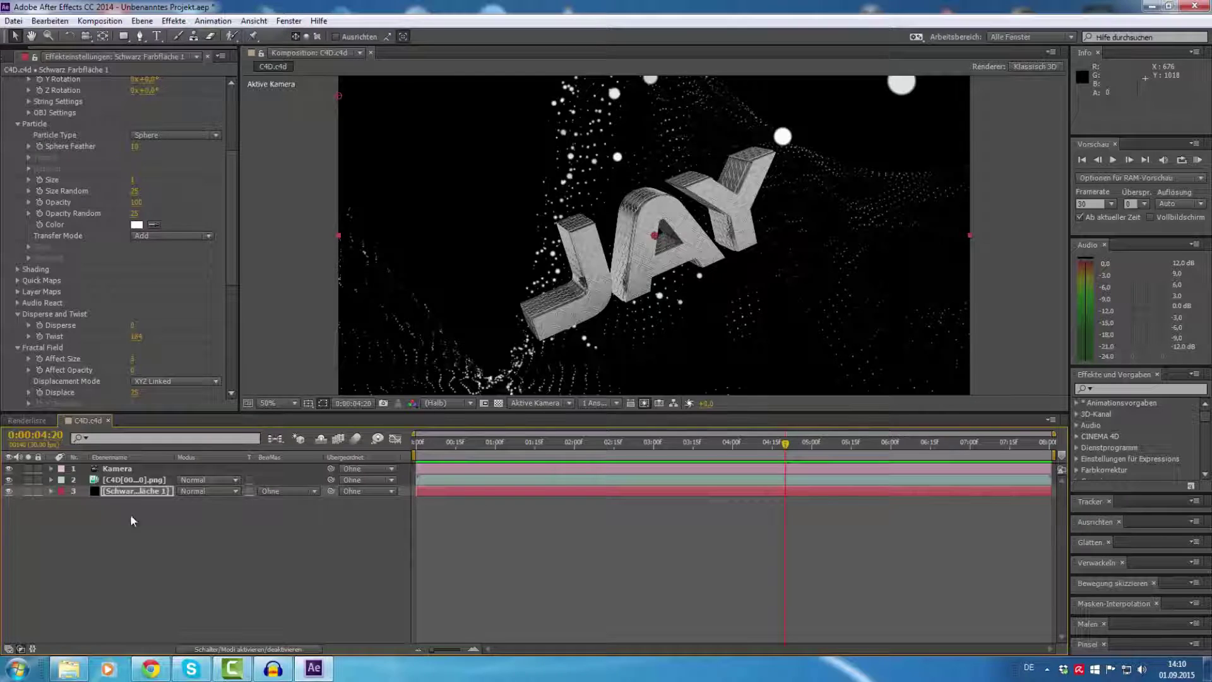
{"action": "left_click", "coordinate": [124, 499]}
{"action": "mouse_move", "coordinate": [492, 445]}
{"action": "left_mouse_down"}
{"action": "mouse_move", "coordinate": [432, 453]}
{"action": "mouse_move", "coordinate": [935, 393]}
{"action": "mouse_move", "coordinate": [422, 459]}
{"action": "mouse_move", "coordinate": [574, 404]}
{"action": "left_mouse_up"}
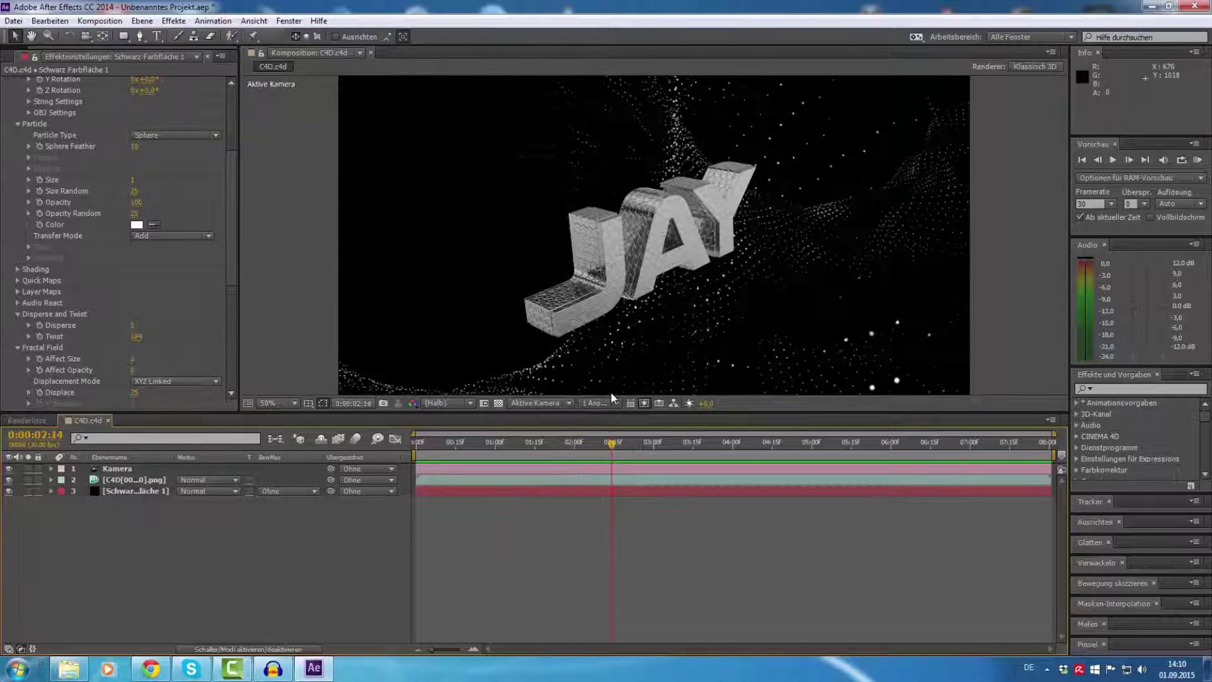
{"action": "left_click_drag", "start_coordinate": [575, 402], "coordinate": [633, 390]}
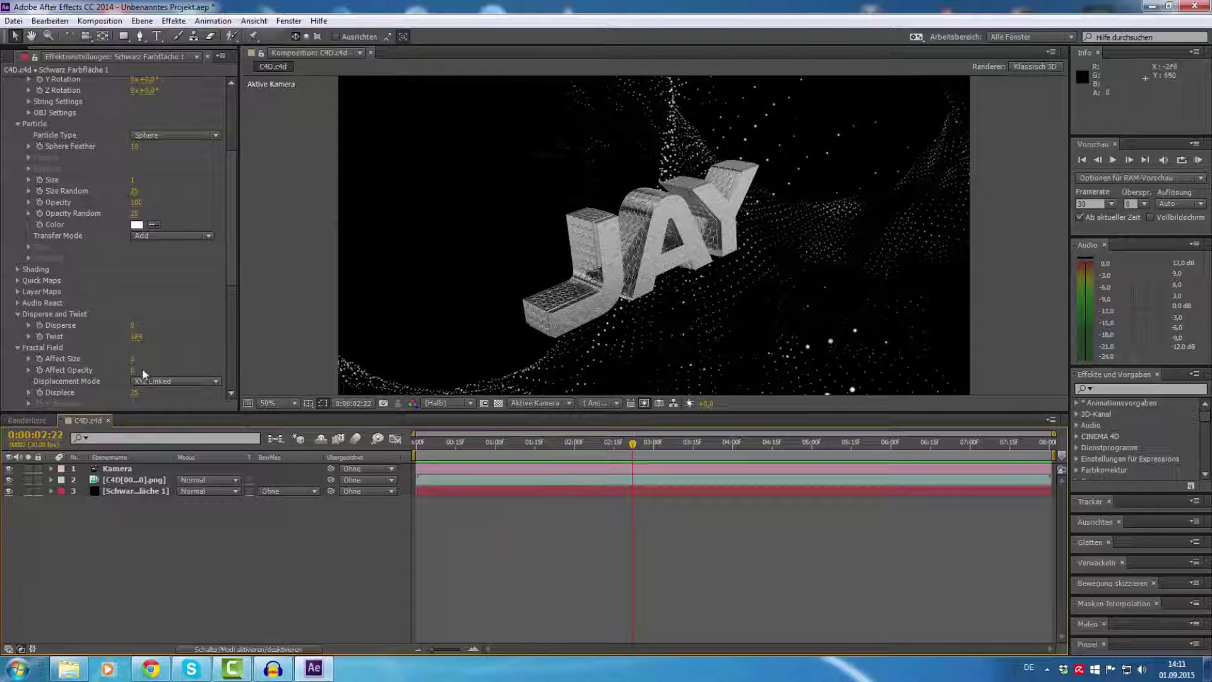
Set the Fractal Field Affect Size to 3,4 and scrub the playhead to check the dots.
{"action": "scroll", "coordinate": [77, 355], "scroll_direction": "down", "scroll_amount": 3}
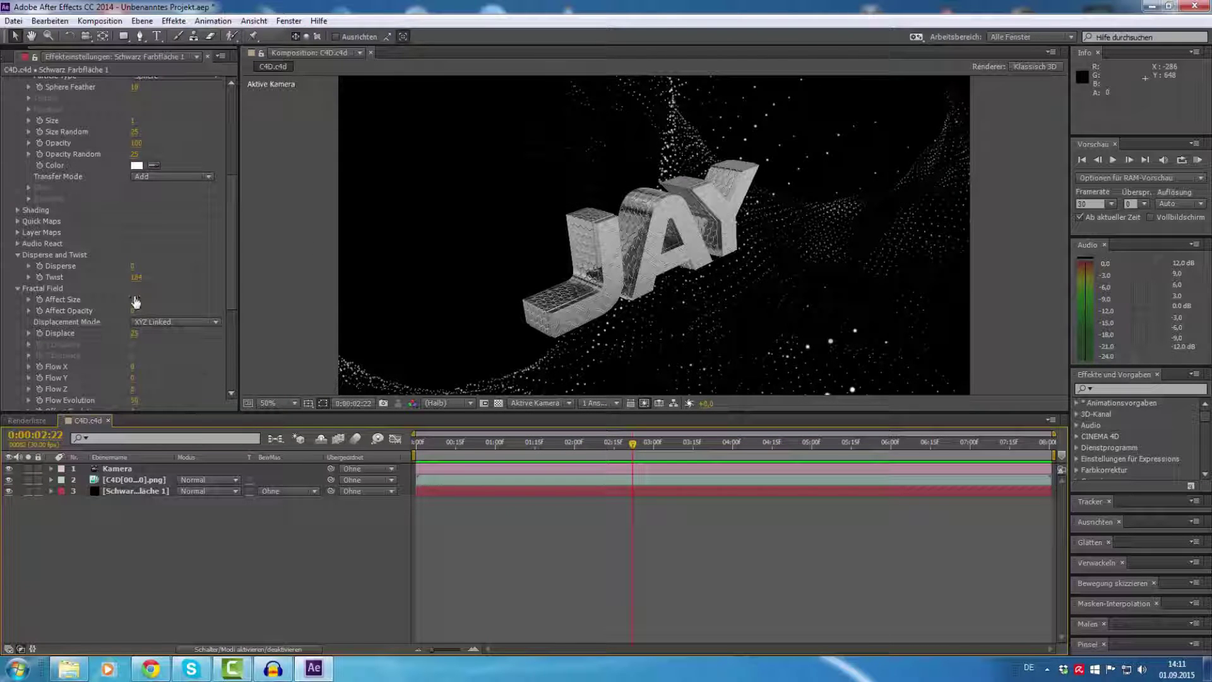
{"action": "left_click_drag", "start_coordinate": [132, 302], "coordinate": [151, 315]}
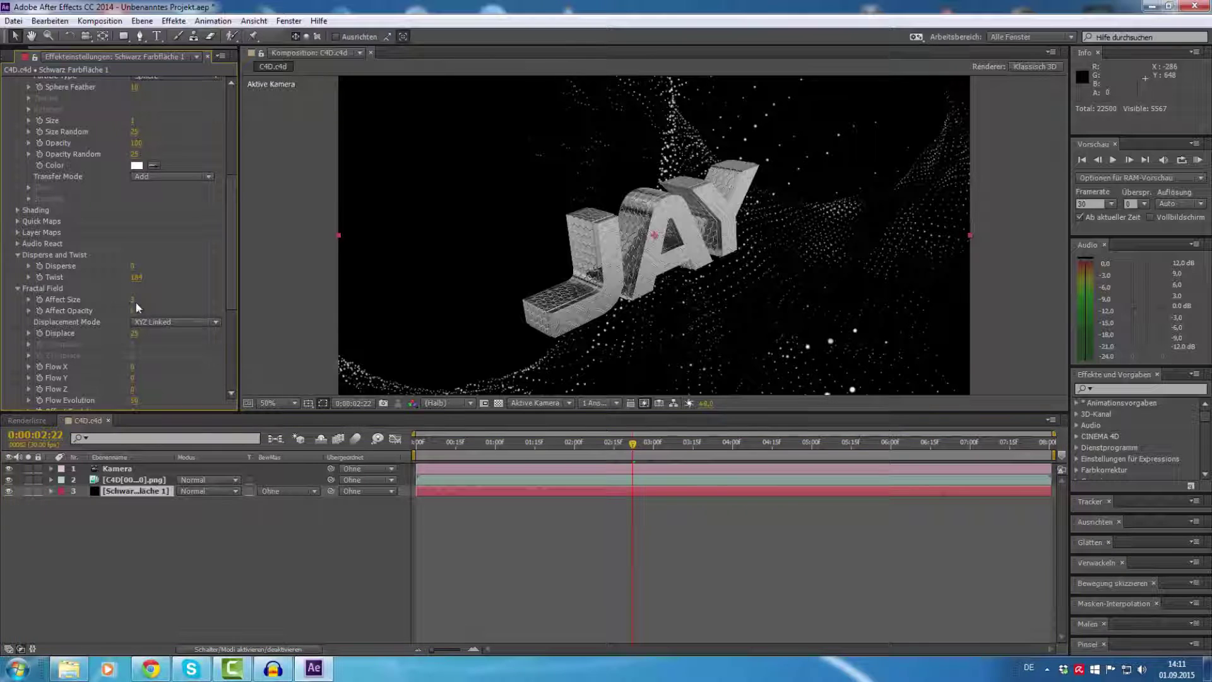
{"action": "left_click", "coordinate": [136, 300]}
{"action": "key", "text": "Return"}
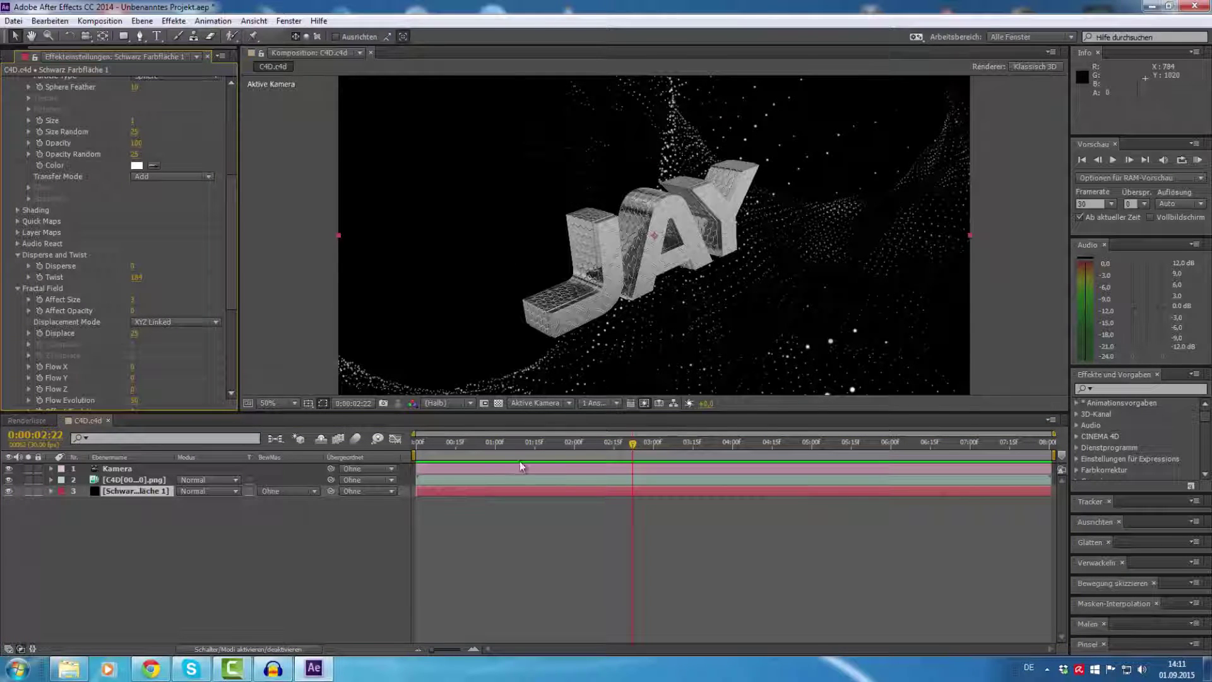
{"action": "left_click_drag", "start_coordinate": [499, 454], "coordinate": [416, 484]}
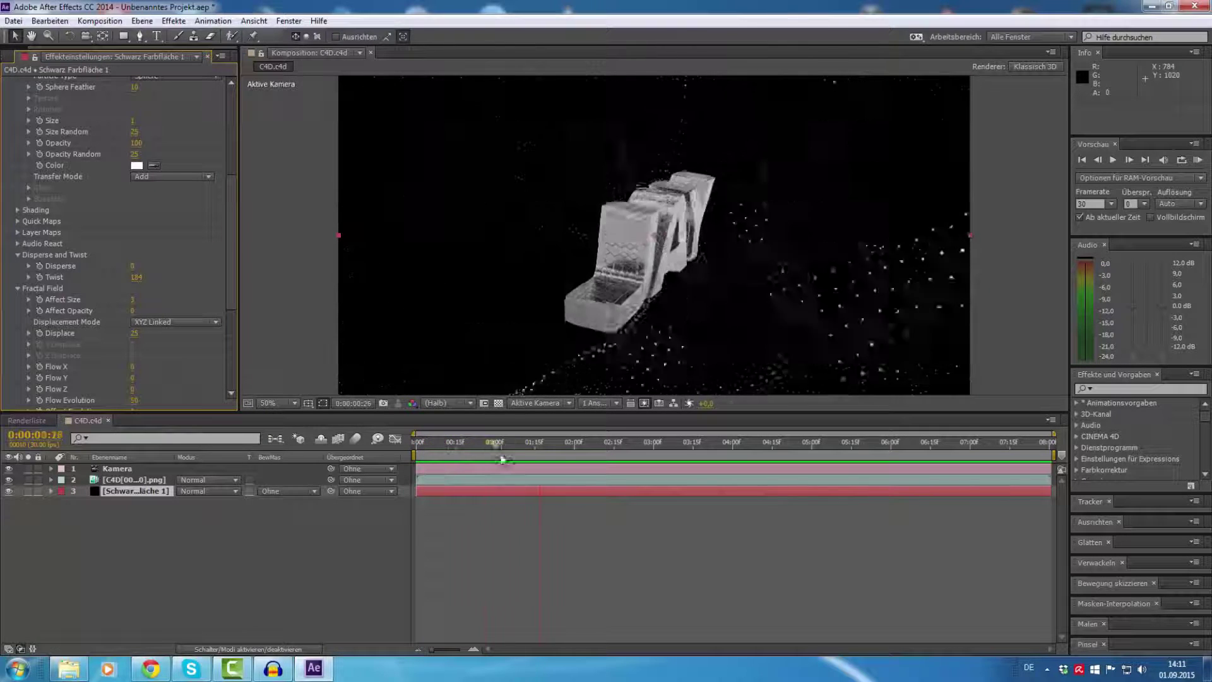
{"action": "left_click_drag", "start_coordinate": [415, 484], "coordinate": [556, 474]}
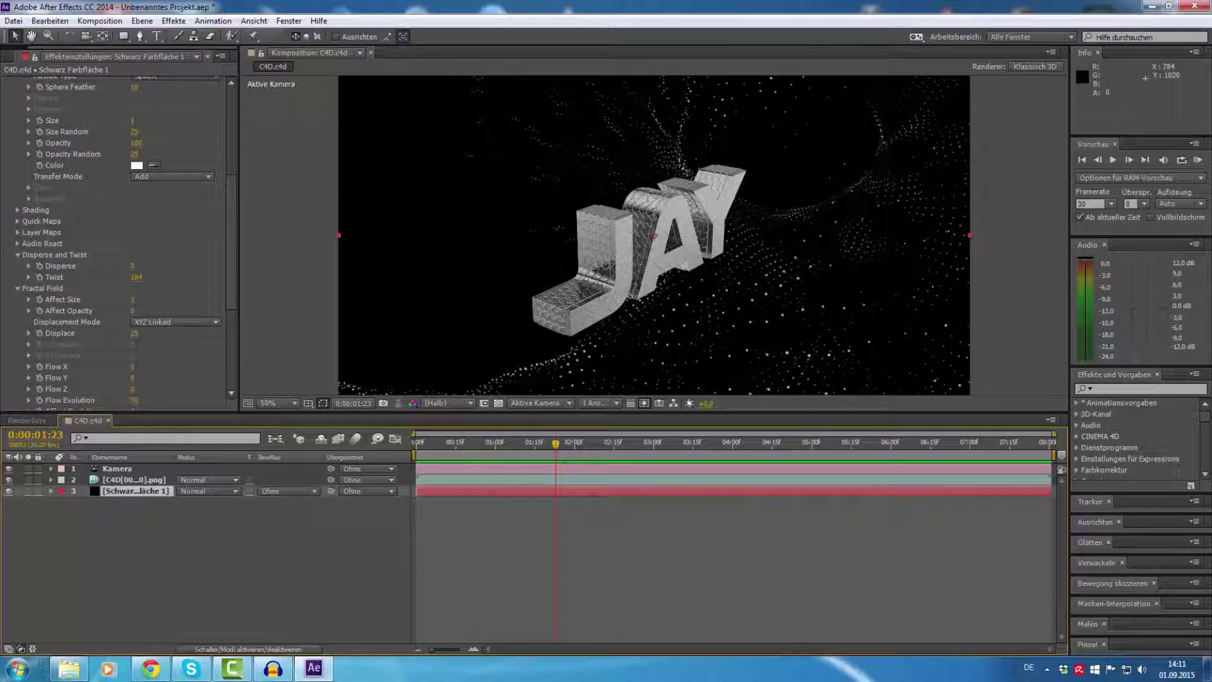